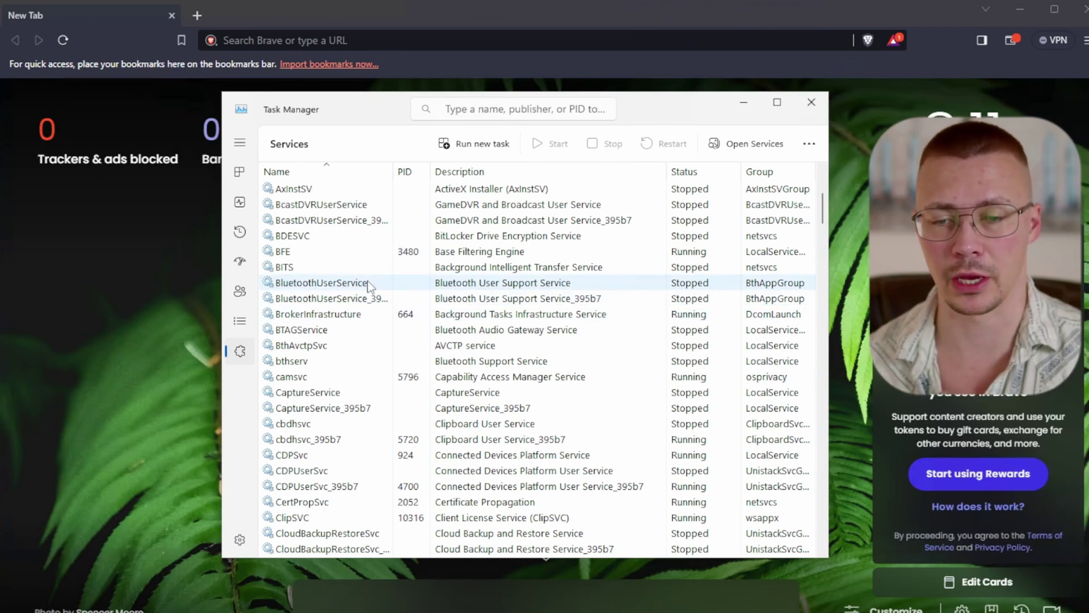
# - Close Windows Task Manager to get back to Brave's New Tab page
pyautogui.click(822, 105)
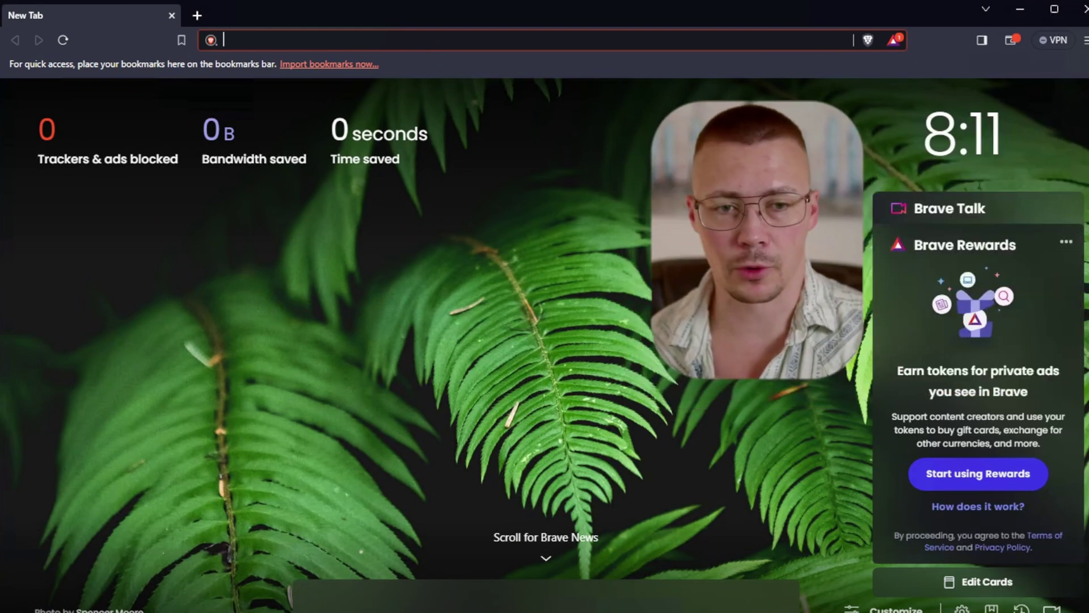
# - Hide the Brave Rewards and Brave Talk cards from the new tab page
pyautogui.click(1066, 242)
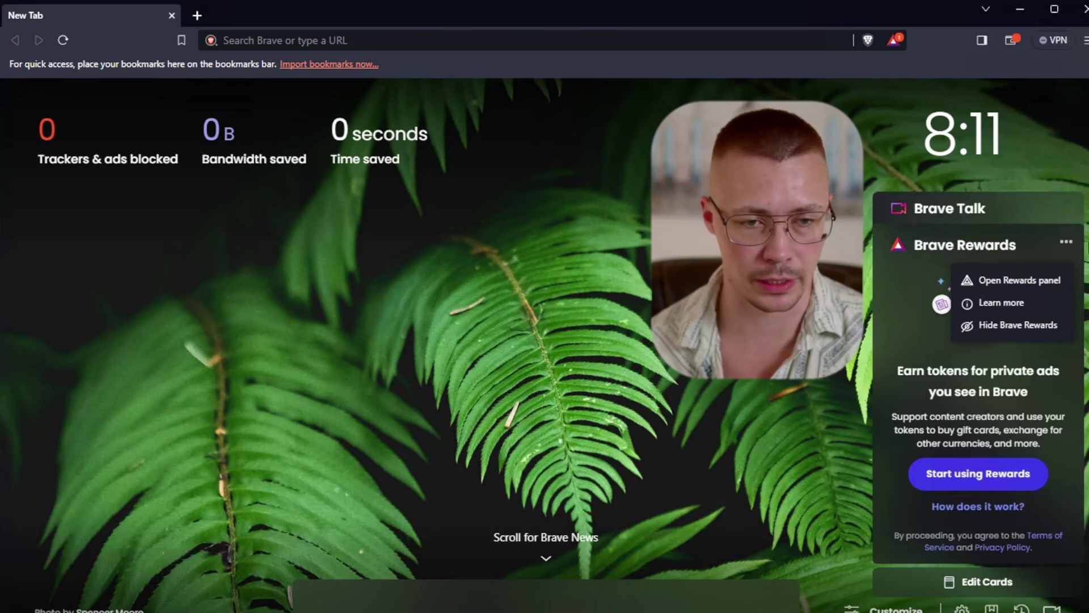
pyautogui.click(1066, 243)
pyautogui.click(1067, 245)
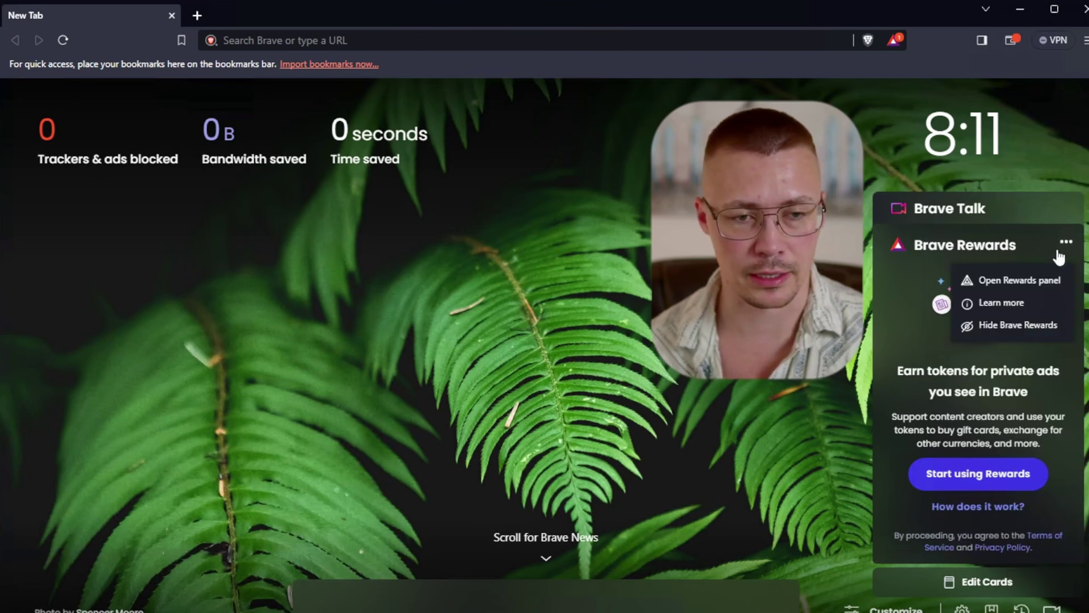
pyautogui.click(1002, 333)
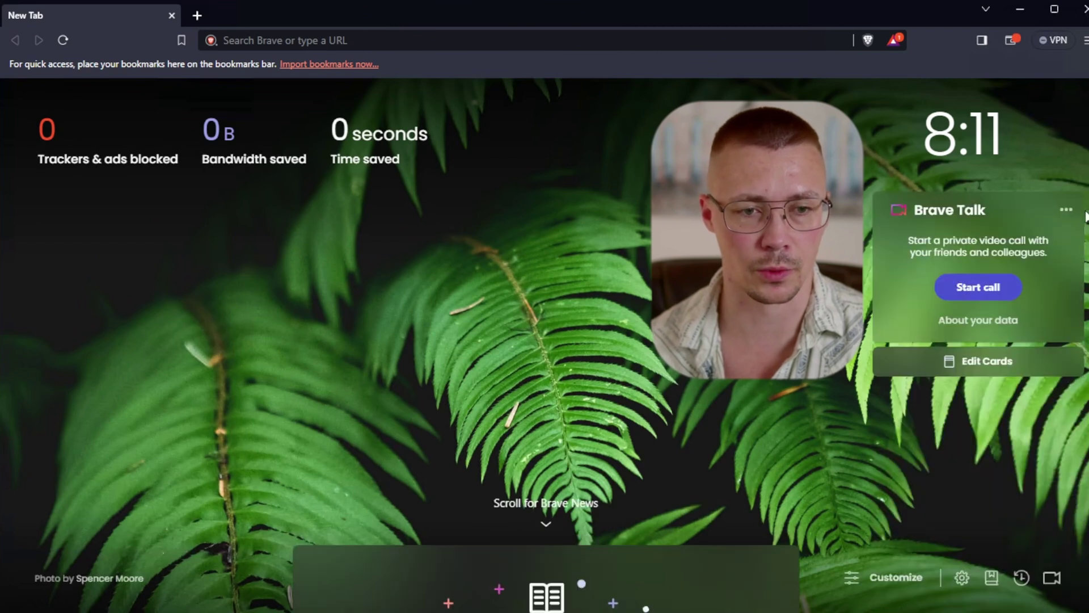
pyautogui.click(1067, 209)
pyautogui.click(1002, 249)
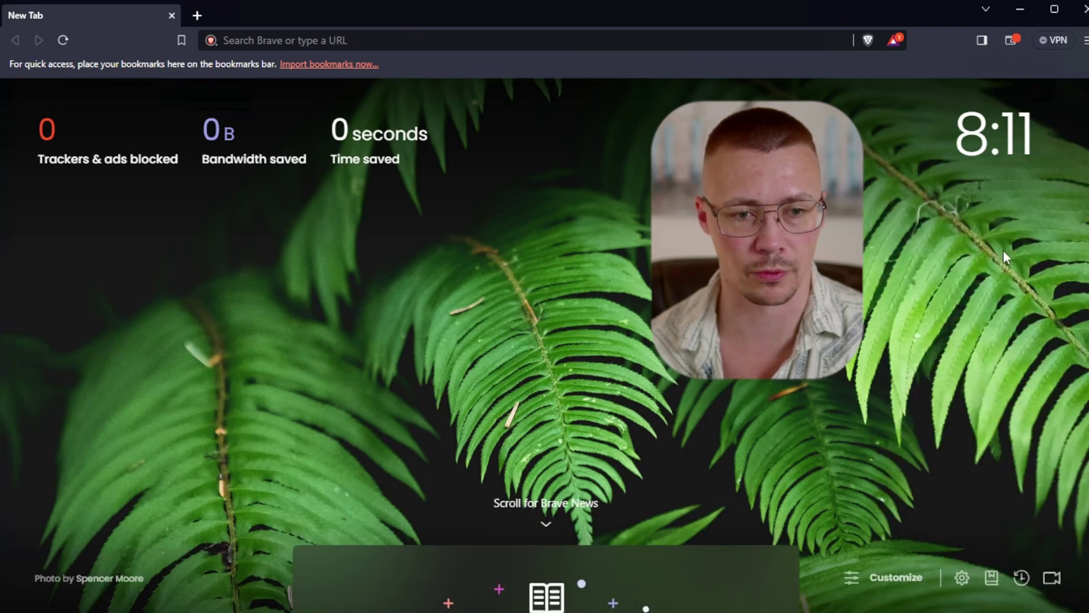
# - Hide the VPN toolbar button and go to Brave Settings
pyautogui.rightClick(1049, 46)
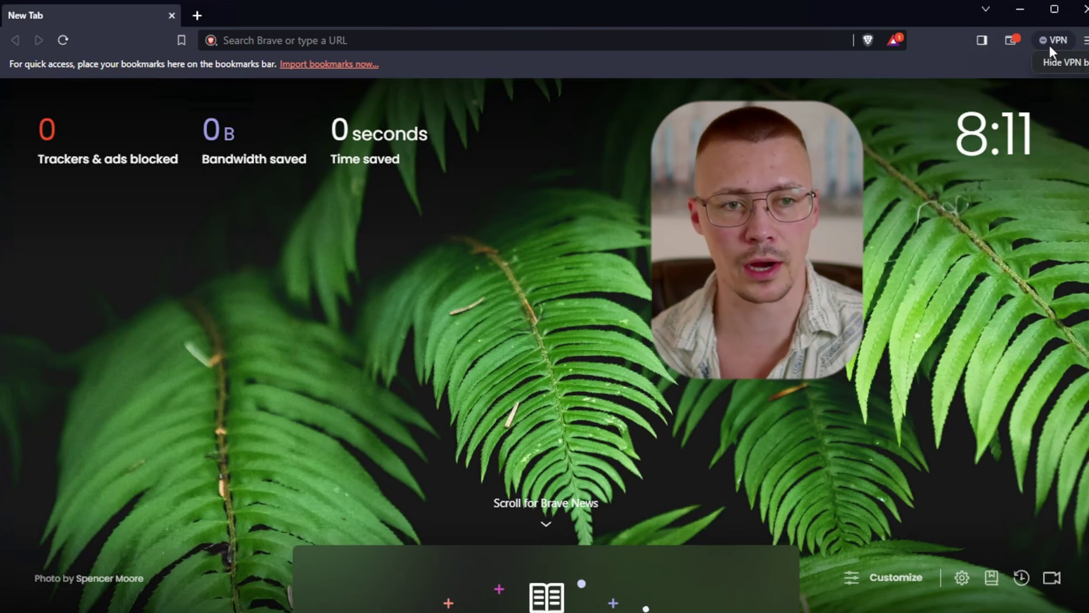
pyautogui.click(1079, 65)
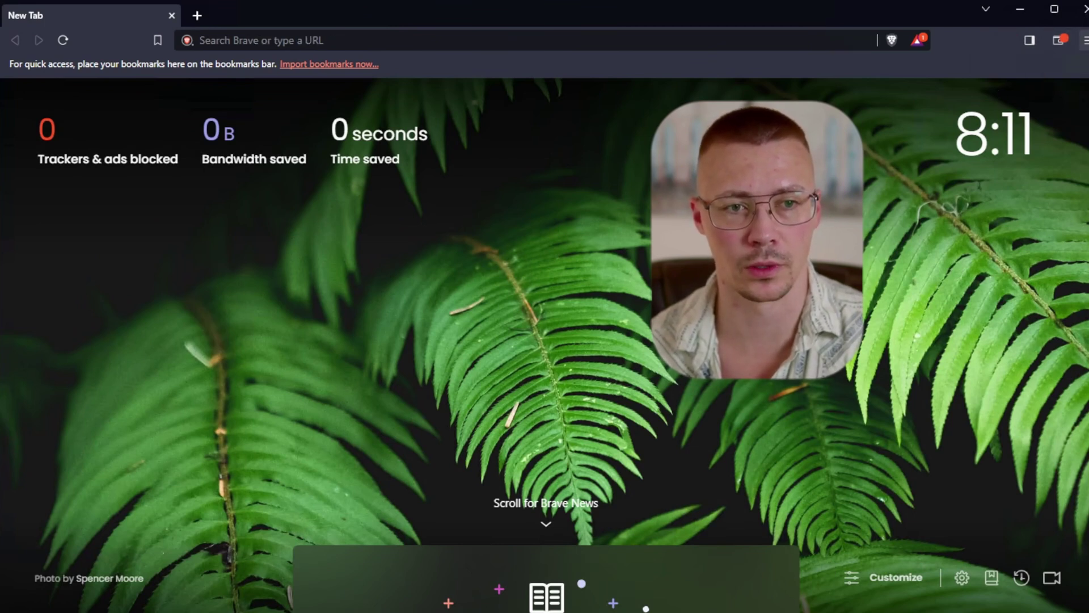
pyautogui.click(1085, 39)
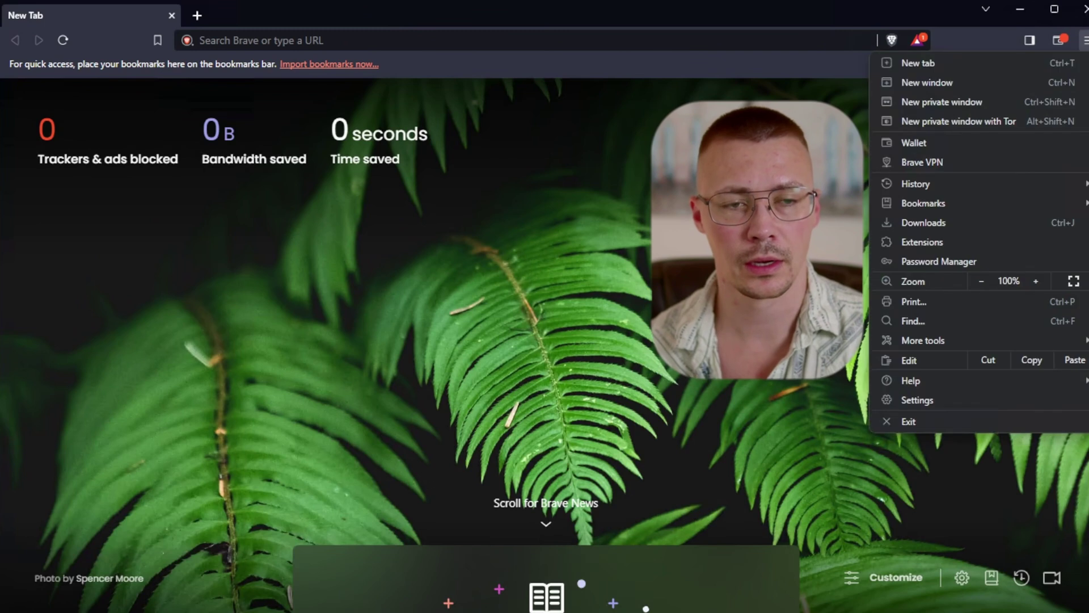
pyautogui.click(948, 397)
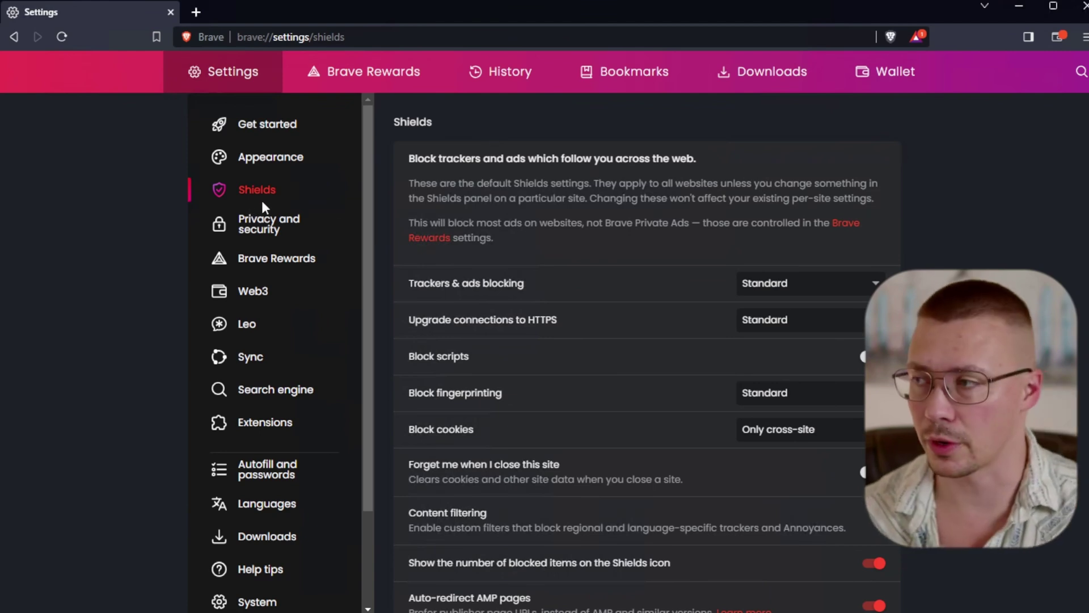
# - Review the Shields Trackers & ads blocking levels, keeping it at Standard
pyautogui.scroll(-1, 739, 208)
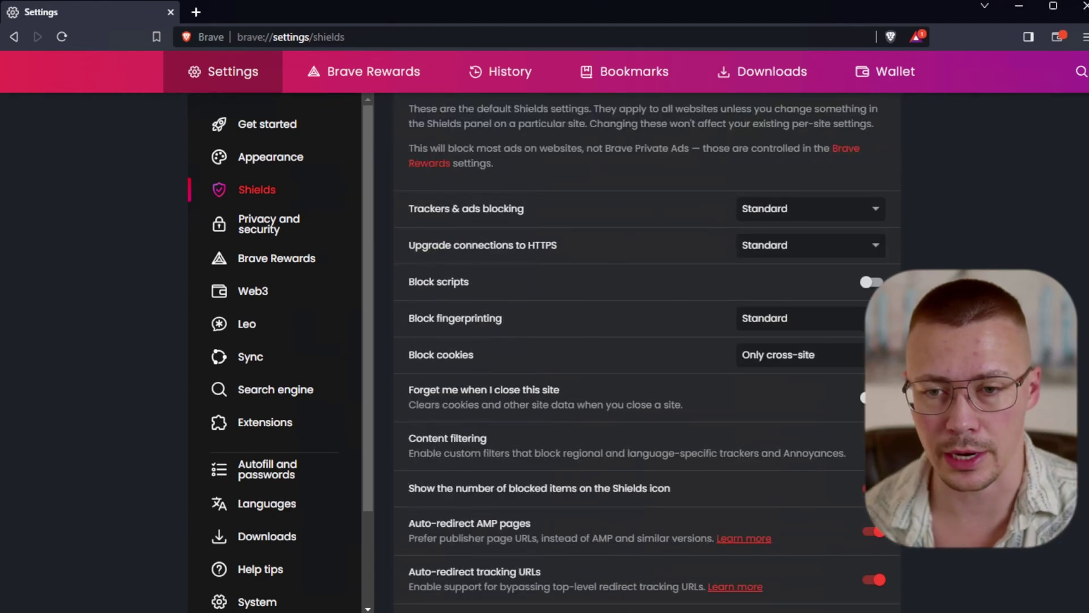
pyautogui.click(800, 209)
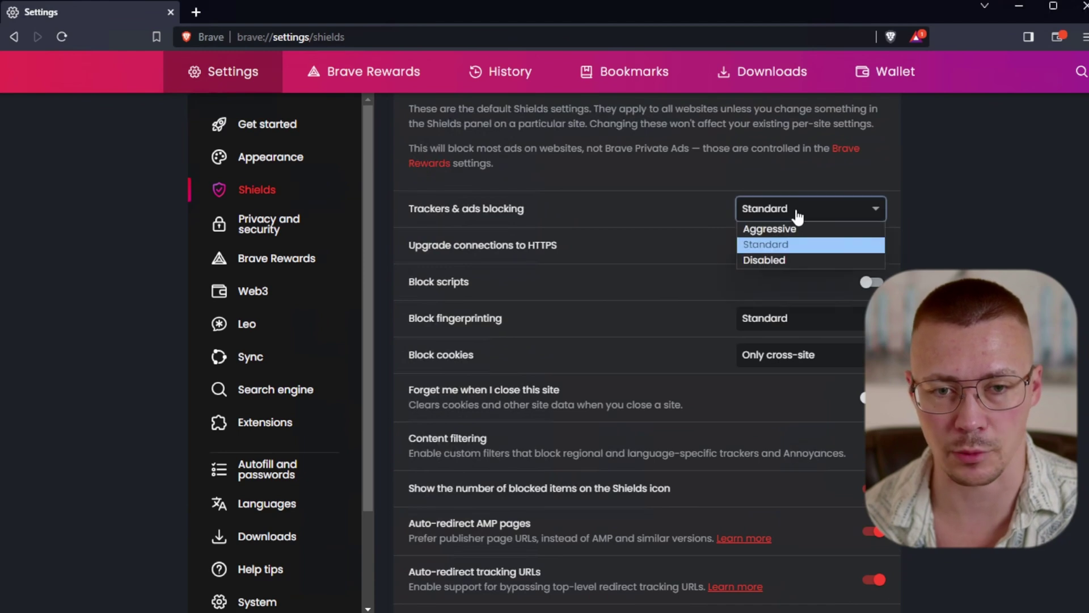
pyautogui.click(763, 210)
pyautogui.click(755, 213)
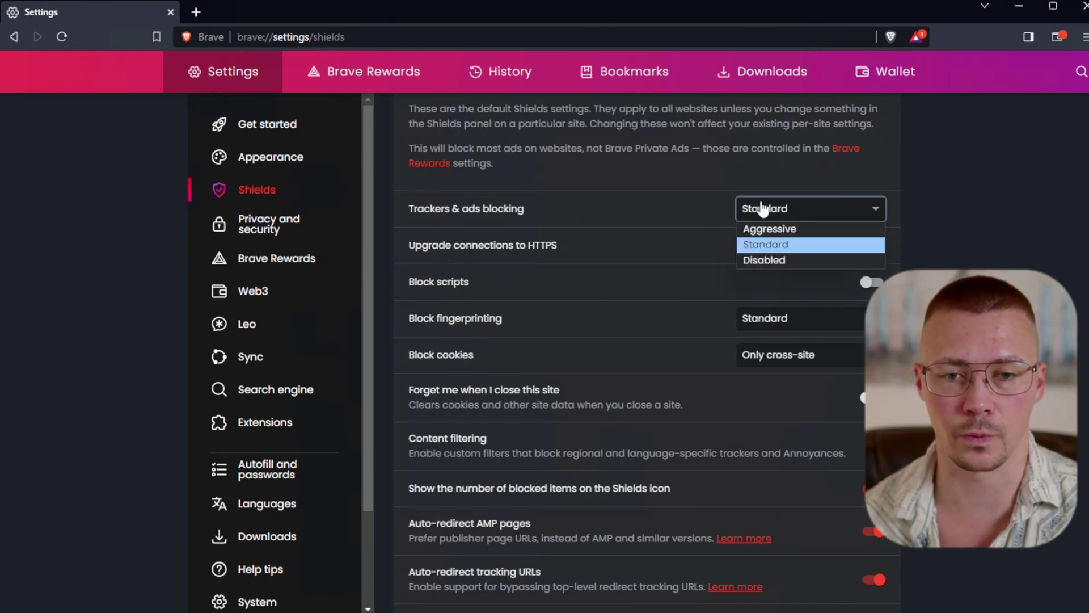
pyautogui.click(757, 211)
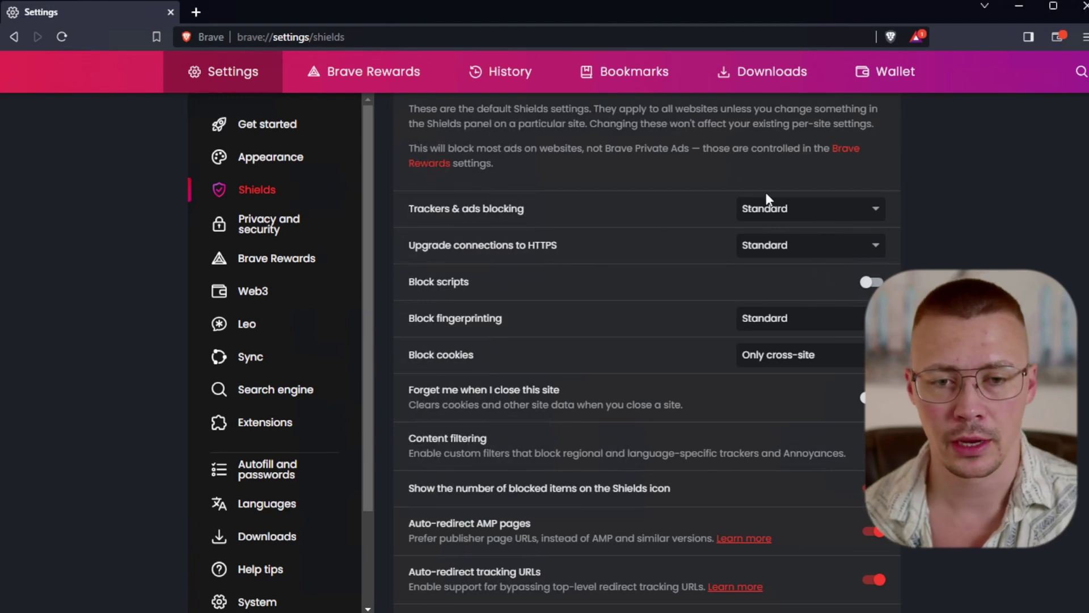
pyautogui.click(767, 213)
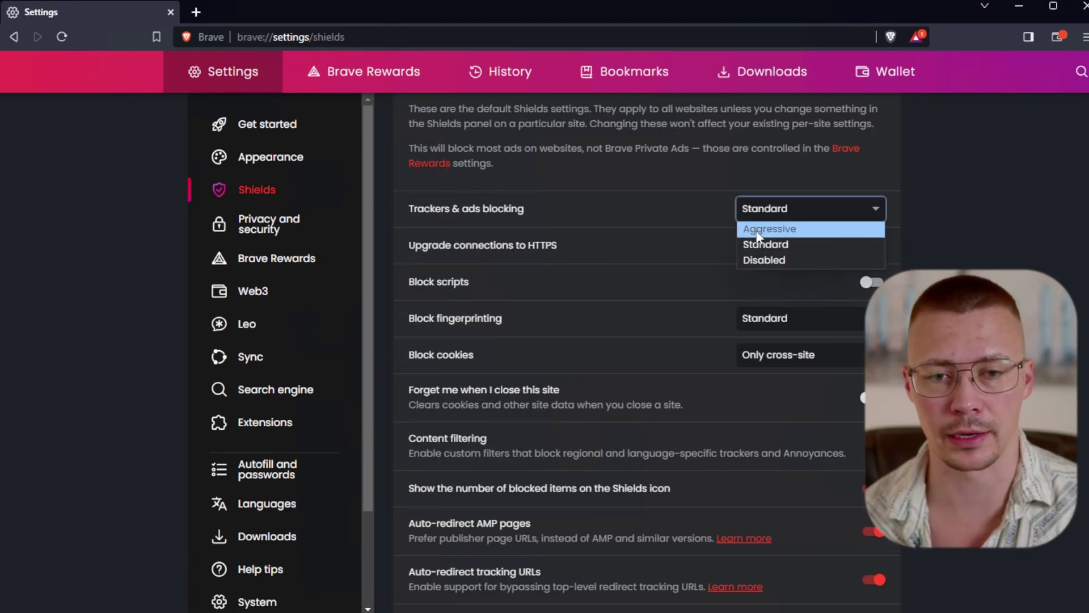
pyautogui.click(761, 244)
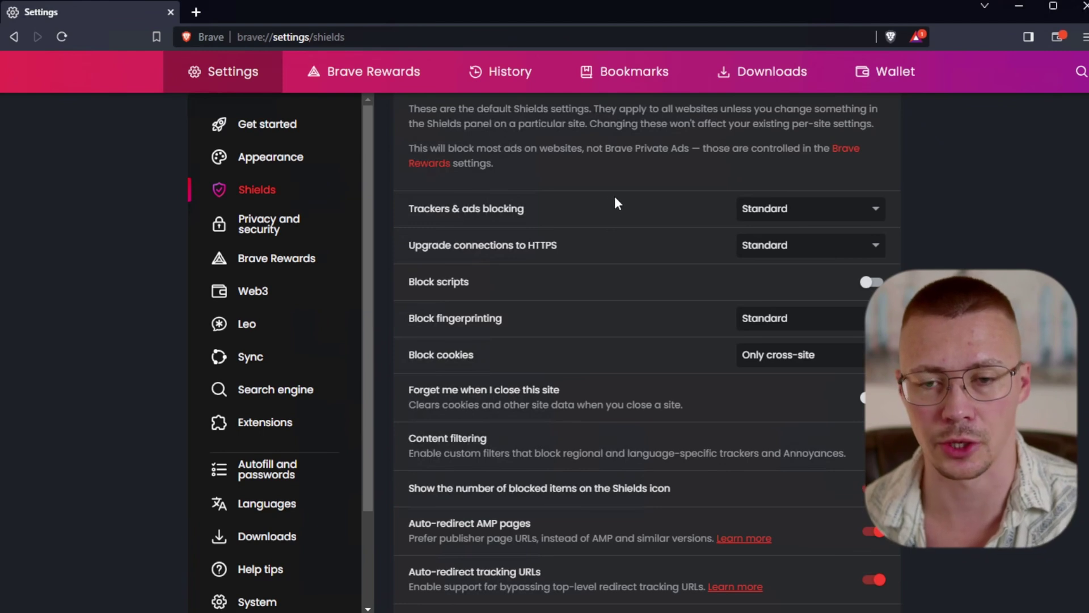
pyautogui.click(769, 216)
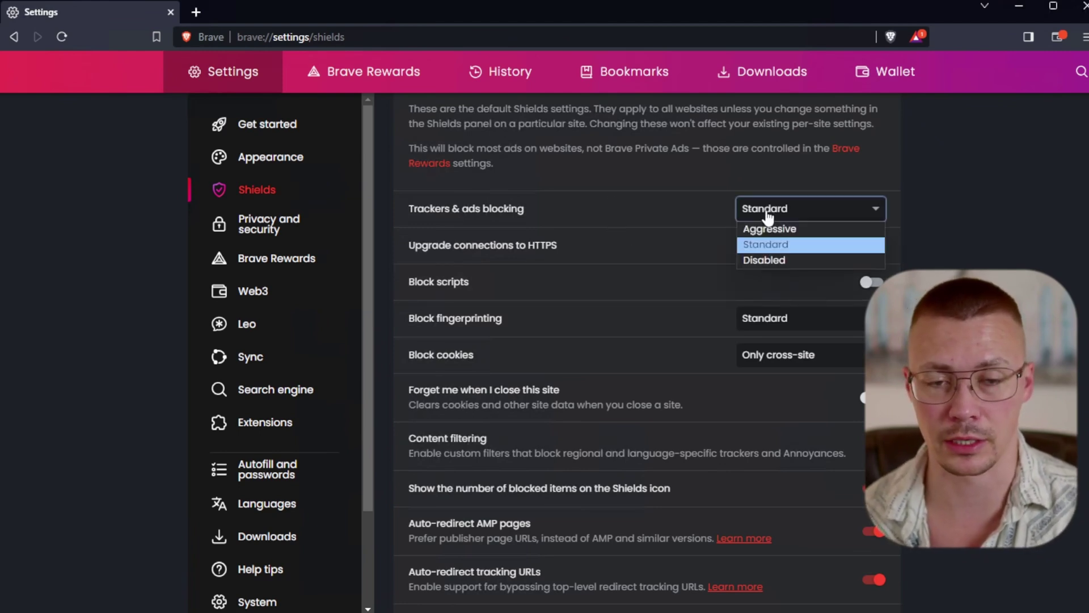
pyautogui.click(769, 217)
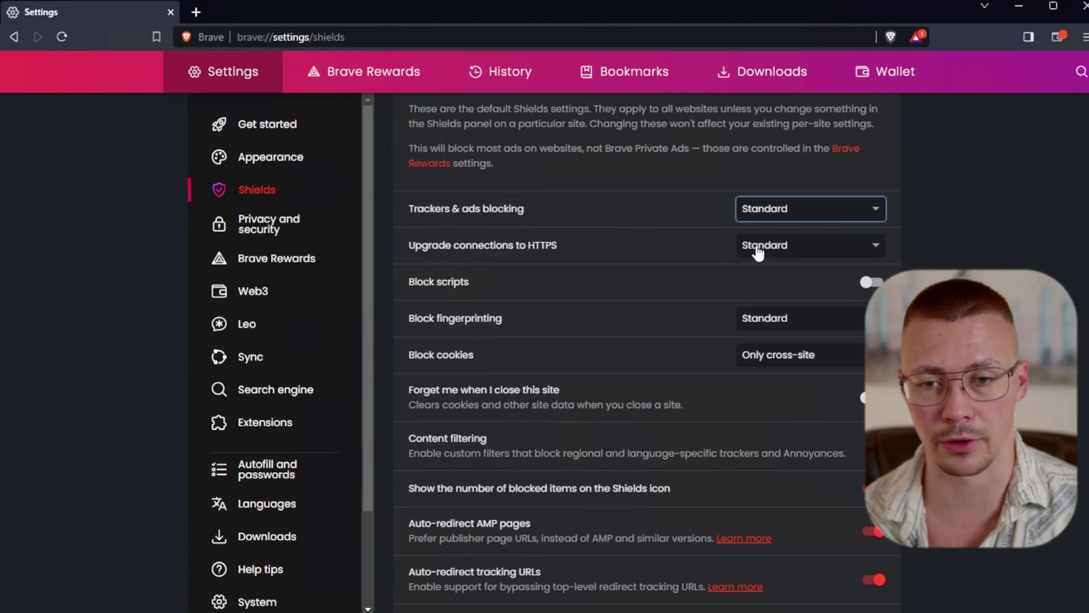
pyautogui.scroll(-2, 681, 169)
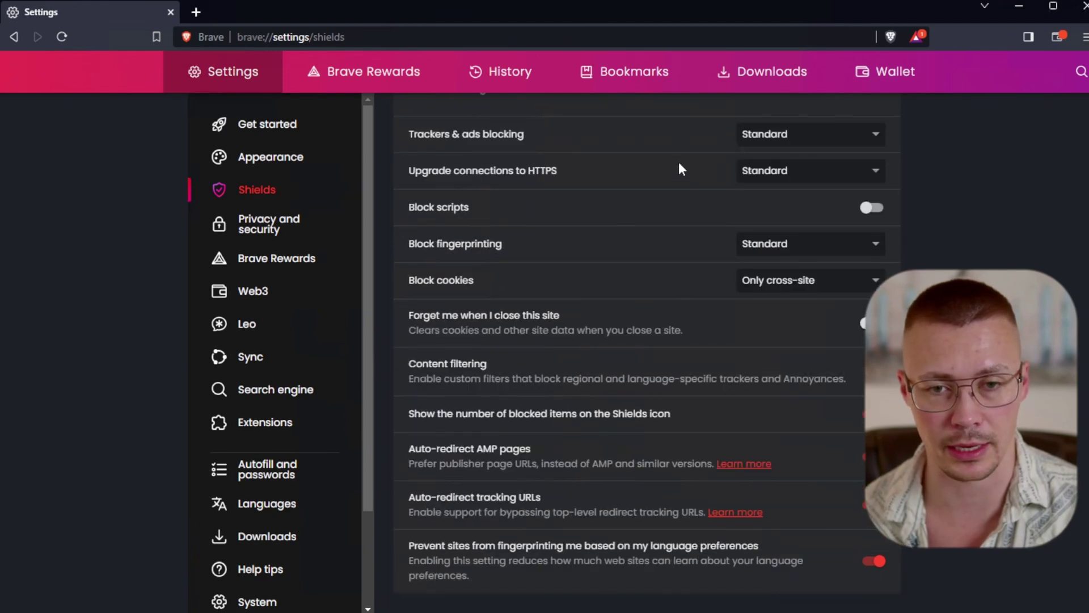
pyautogui.click(756, 172)
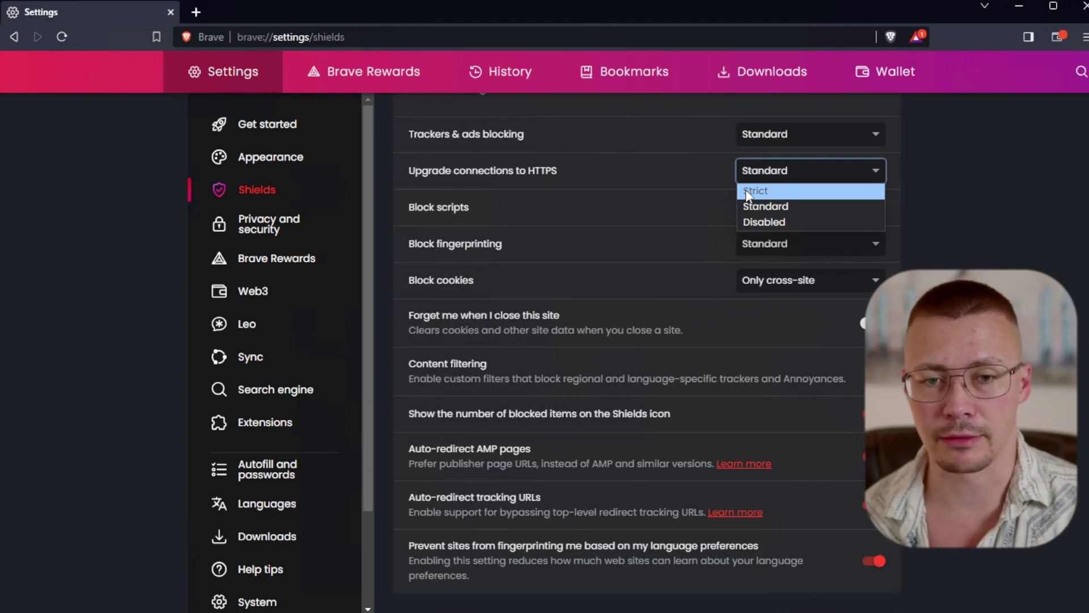
# - Switch the Shields 'Upgrade connections to HTTPS' setting from Standard to Strict
pyautogui.click(746, 193)
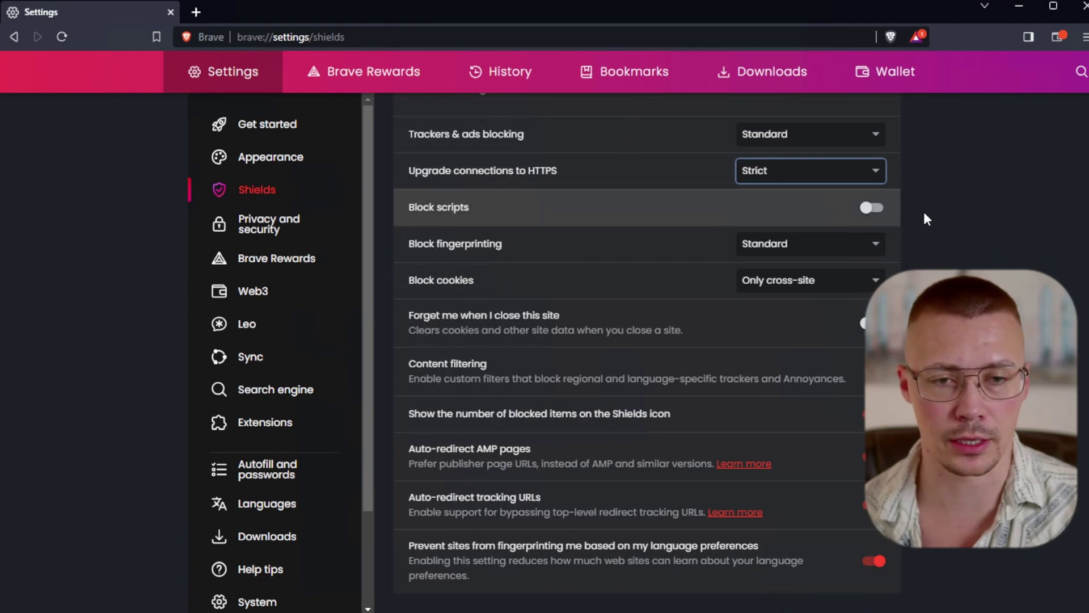
pyautogui.click(1016, 221)
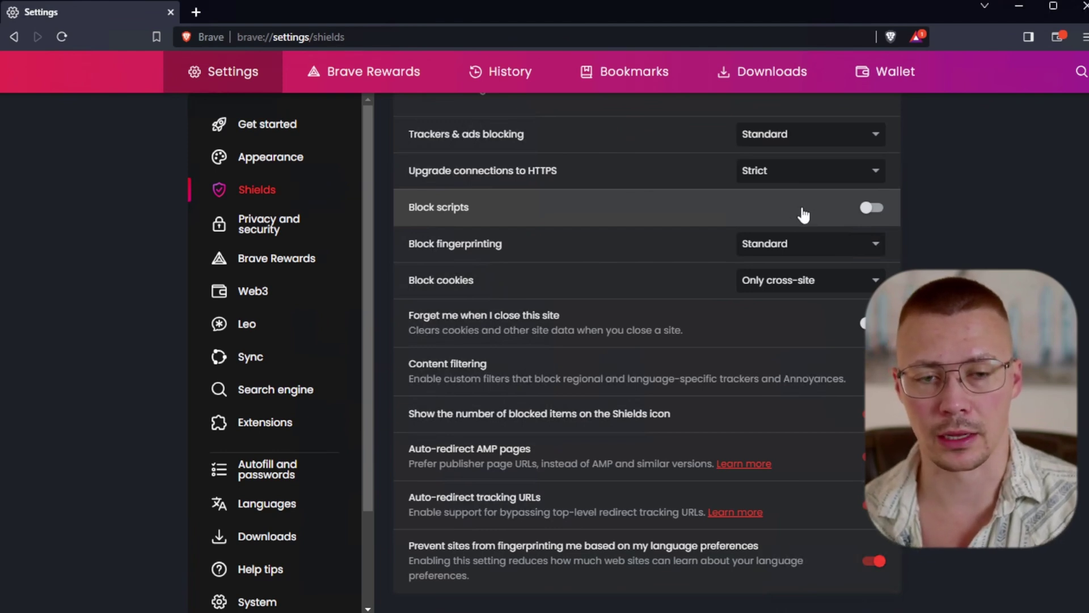
pyautogui.click(749, 246)
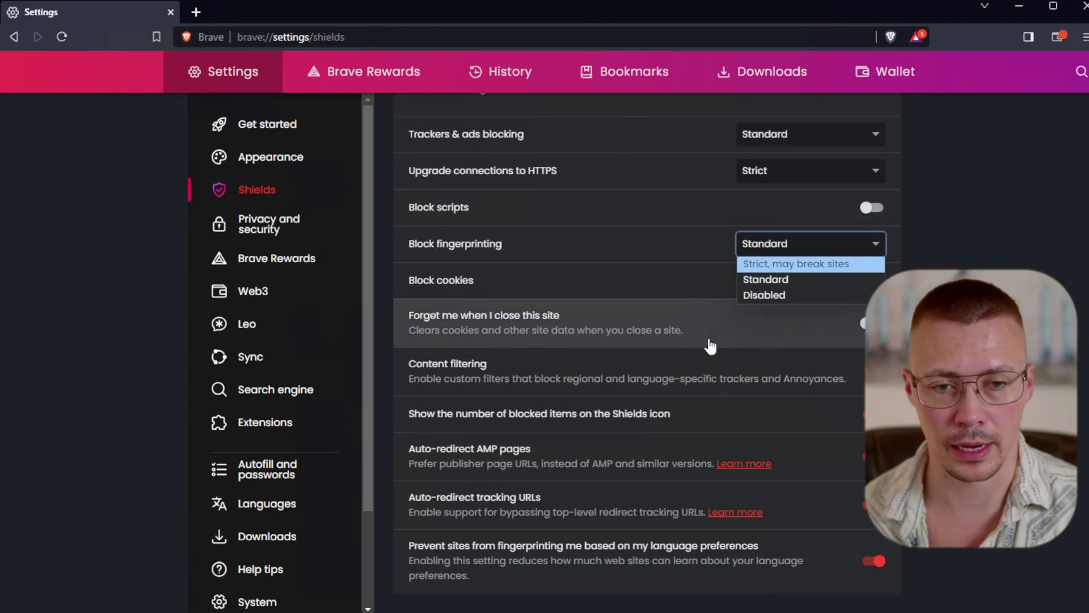
pyautogui.click(744, 244)
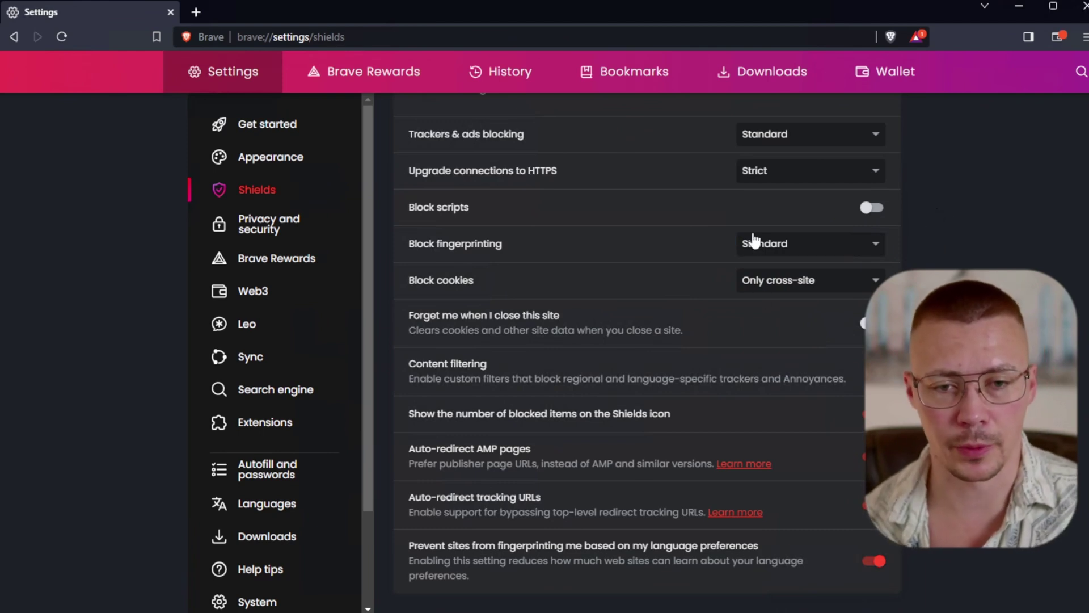
pyautogui.click(746, 248)
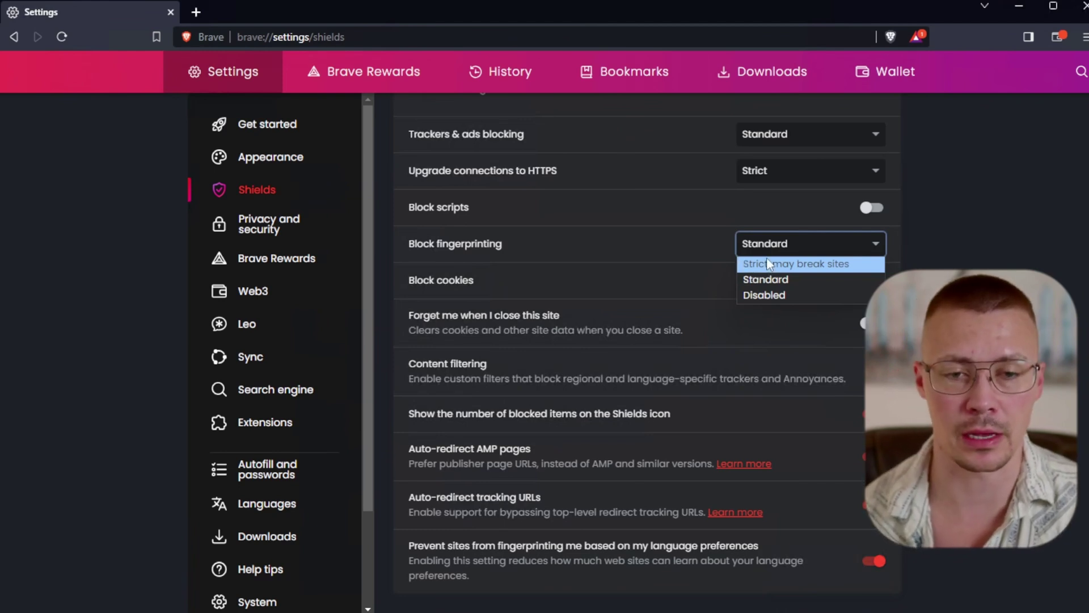
pyautogui.click(799, 255)
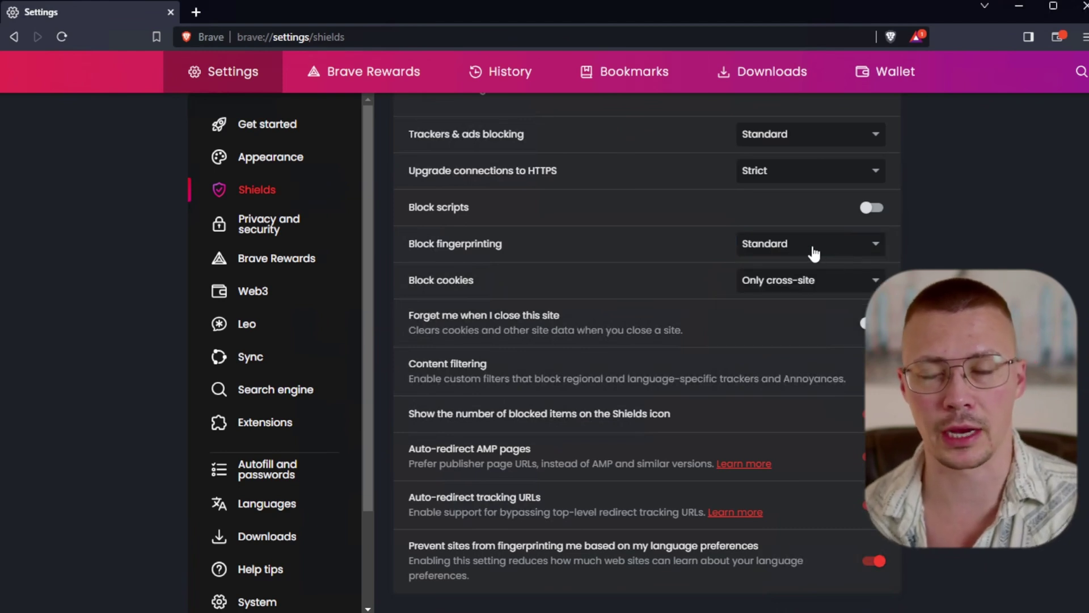
pyautogui.click(811, 254)
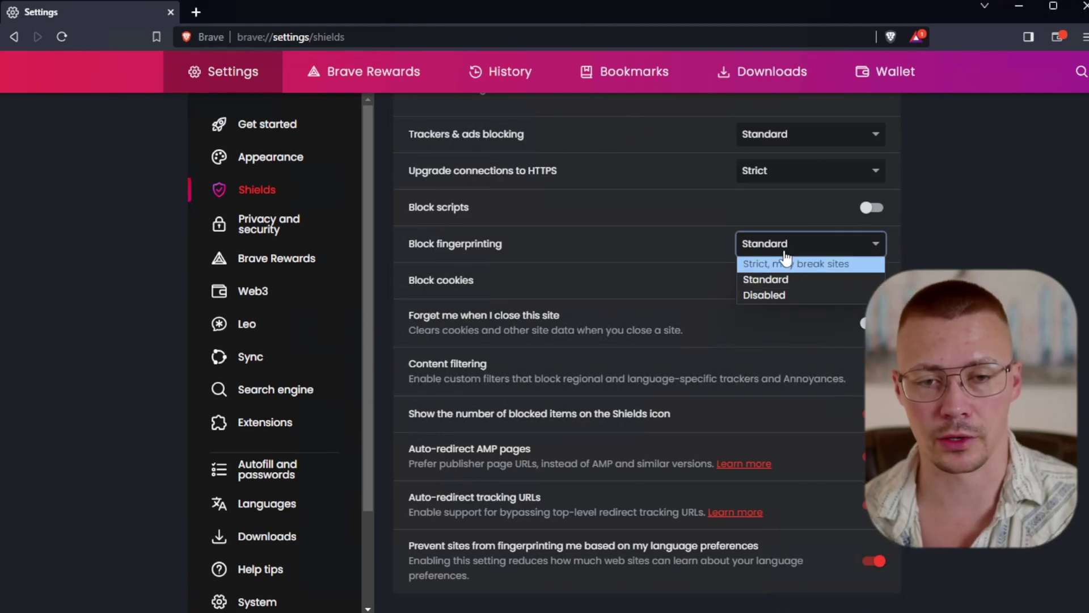
pyautogui.click(785, 253)
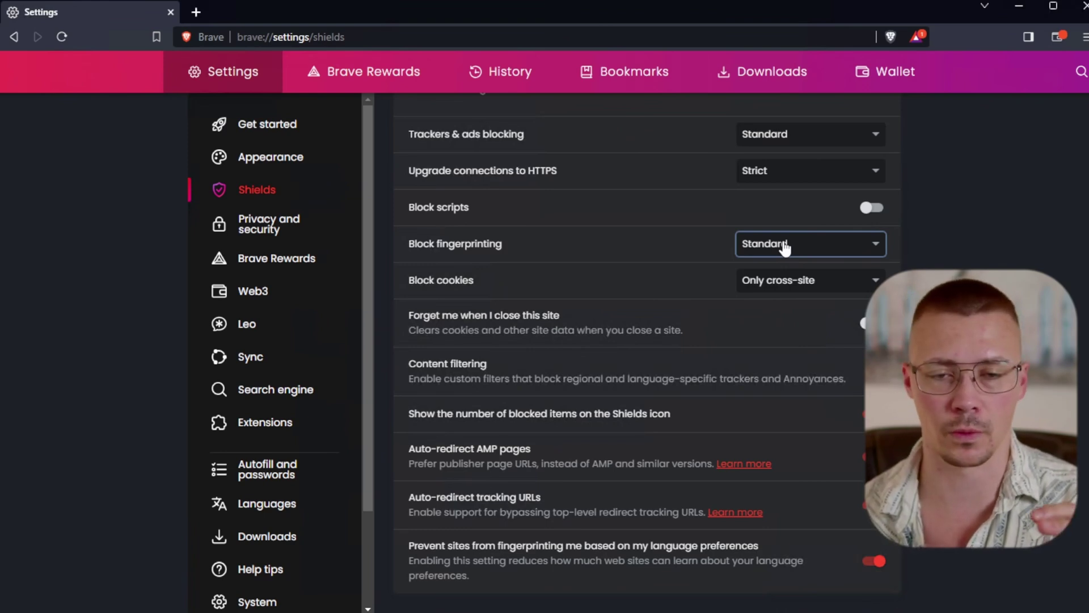
pyautogui.click(777, 244)
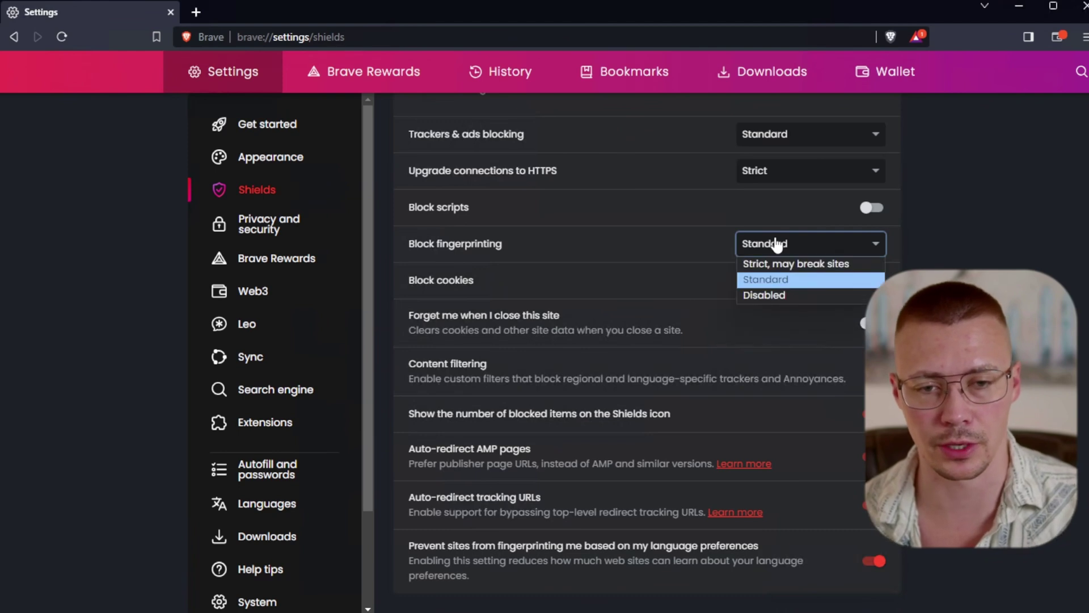
pyautogui.click(777, 243)
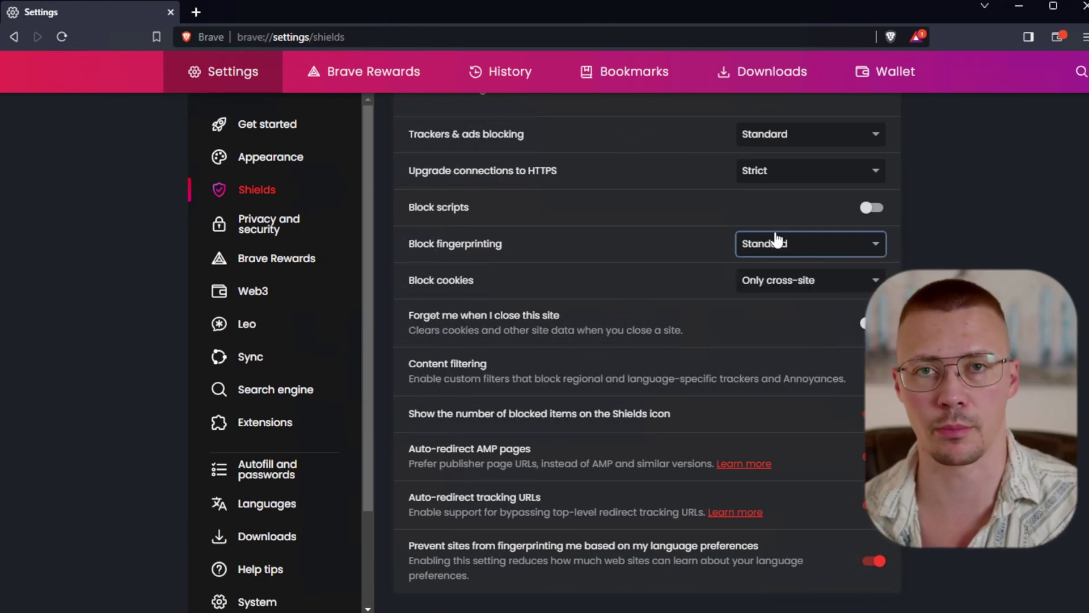
pyautogui.click(777, 241)
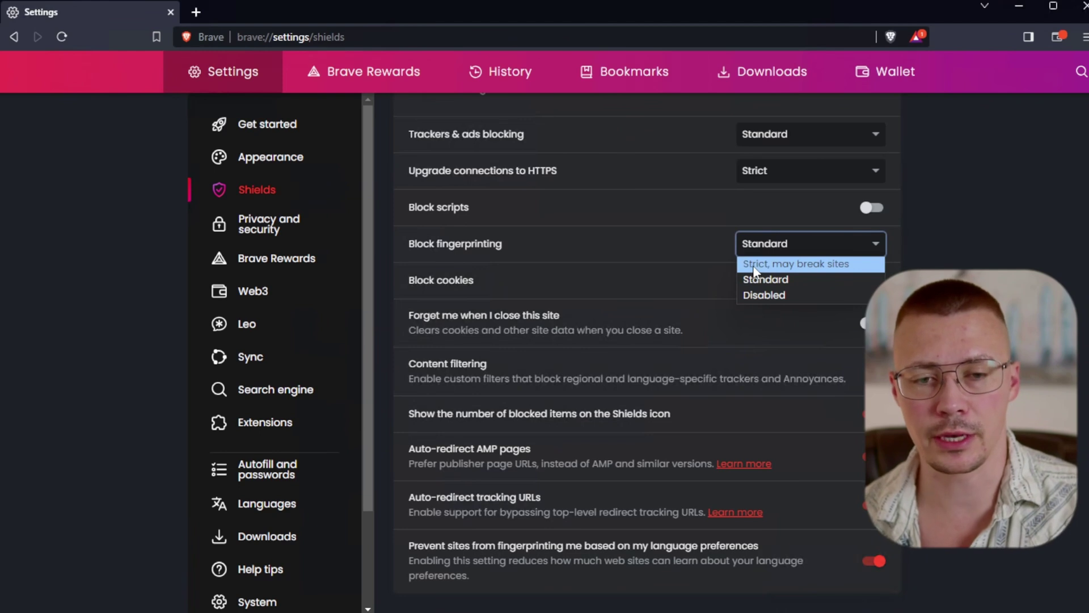
pyautogui.click(759, 251)
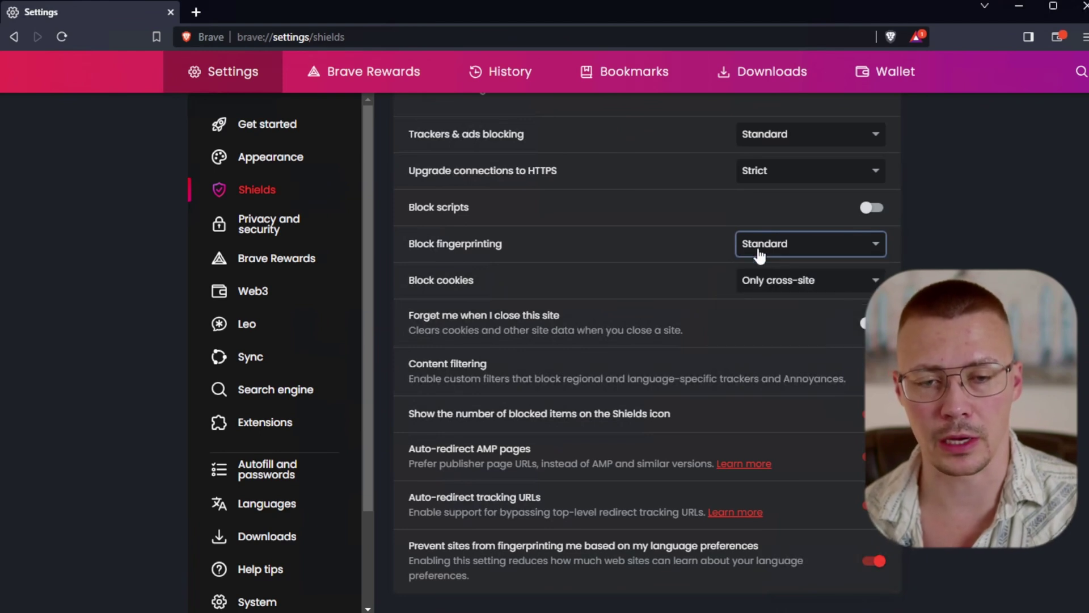
pyautogui.click(760, 253)
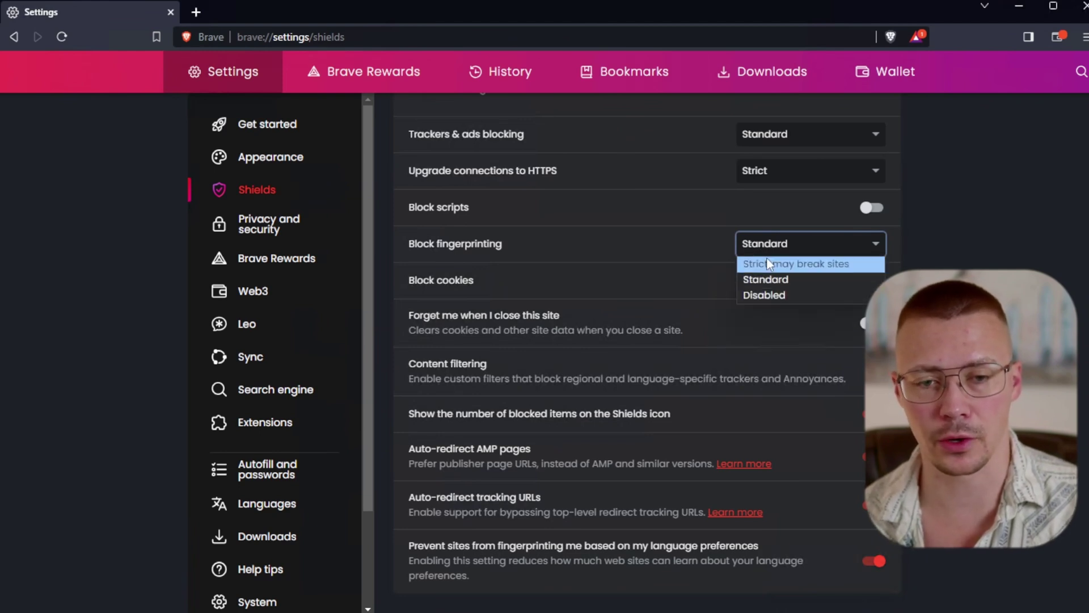
pyautogui.click(766, 251)
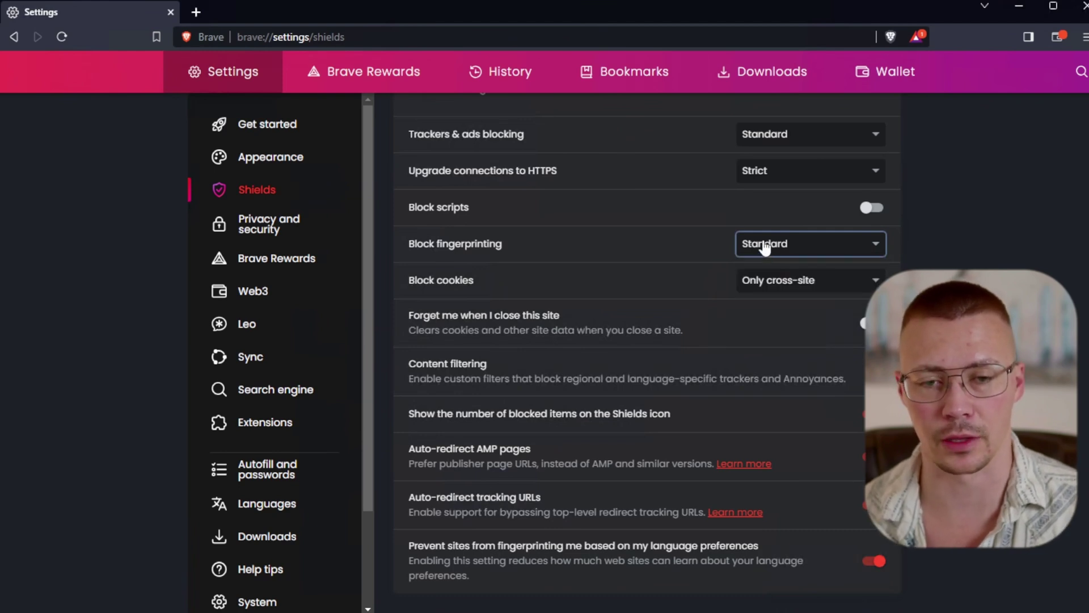
pyautogui.click(747, 245)
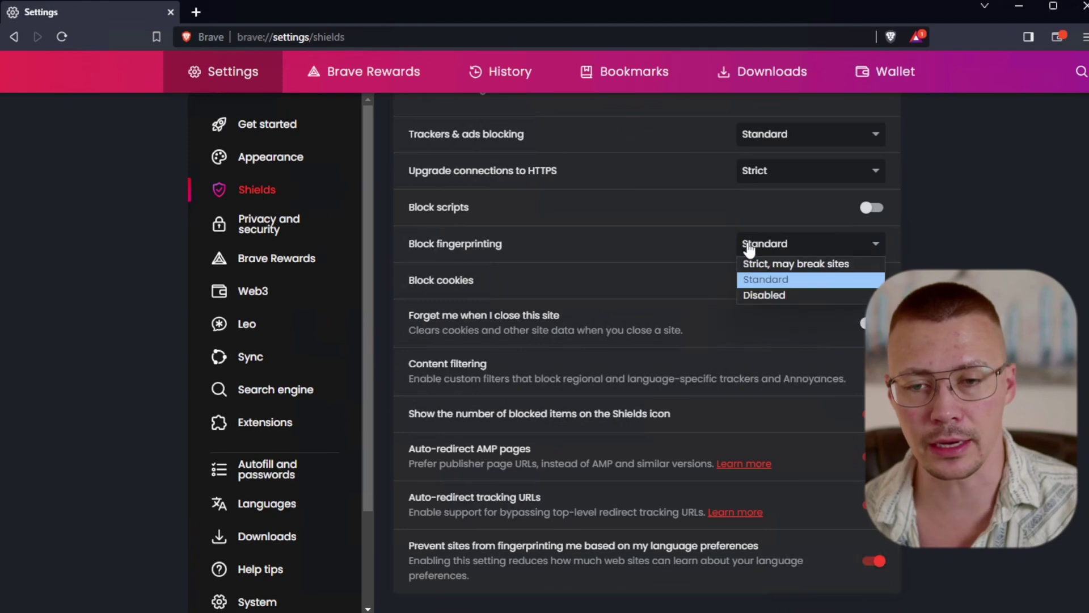
pyautogui.click(746, 247)
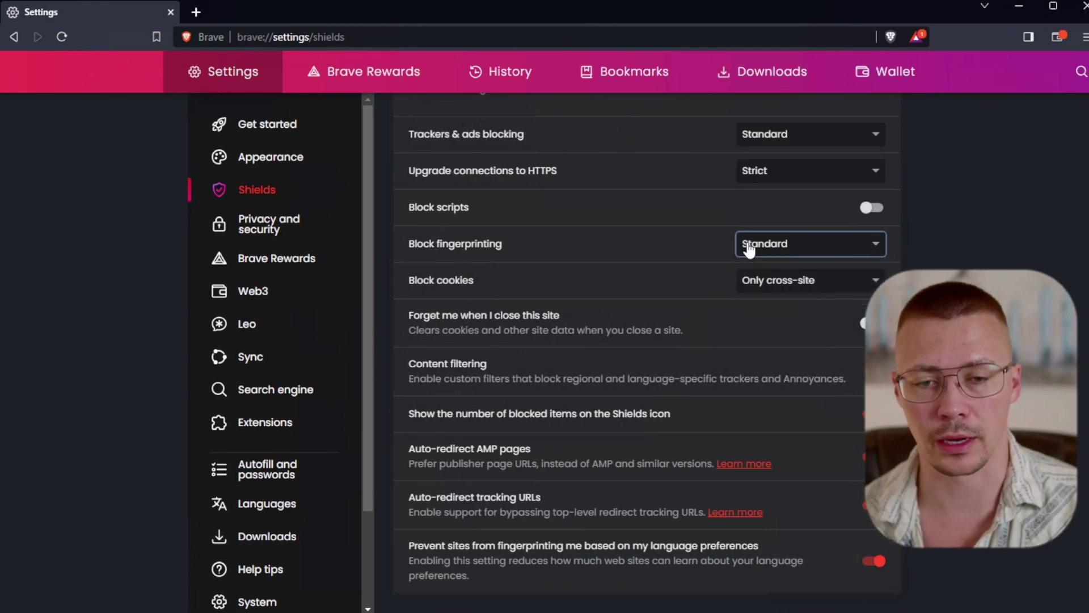
# - Keep Block cookies at Only cross-site, then bring up the private window options
pyautogui.click(750, 287)
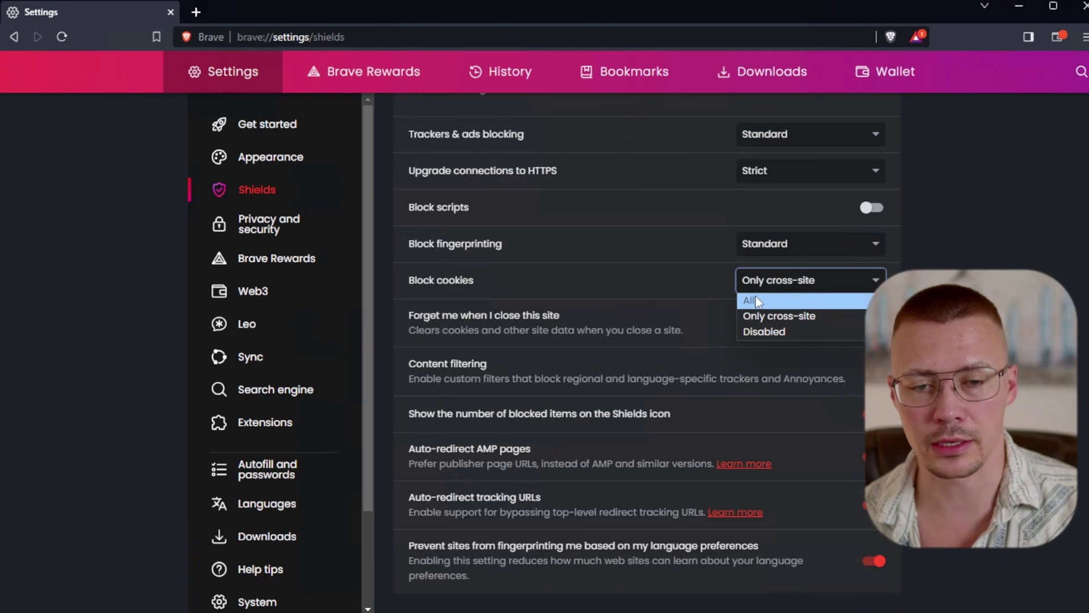
pyautogui.click(760, 284)
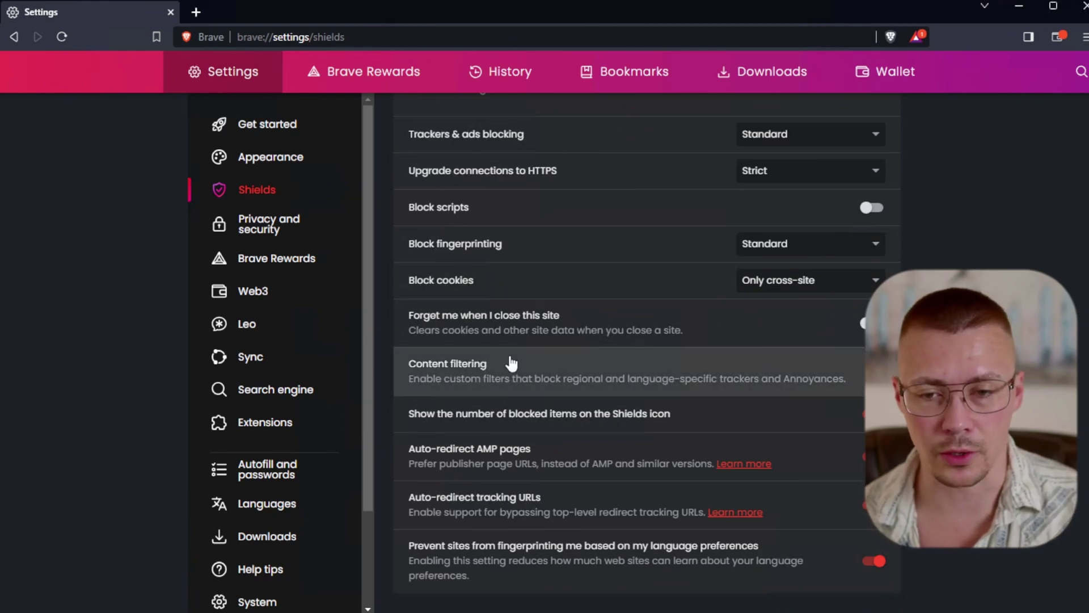
pyautogui.scroll(-1, 515, 337)
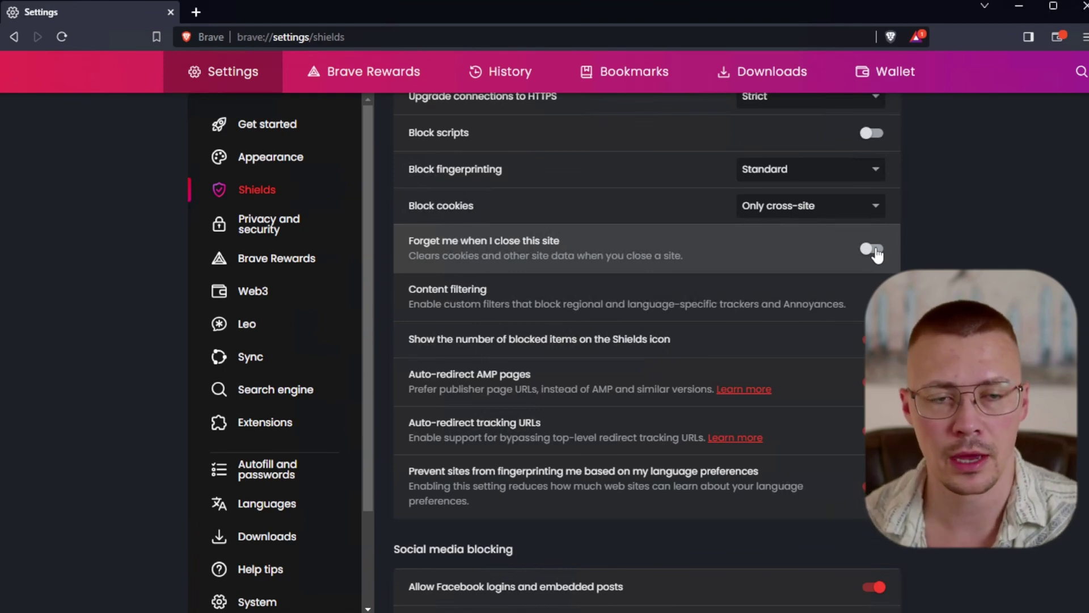
pyautogui.click(1084, 36)
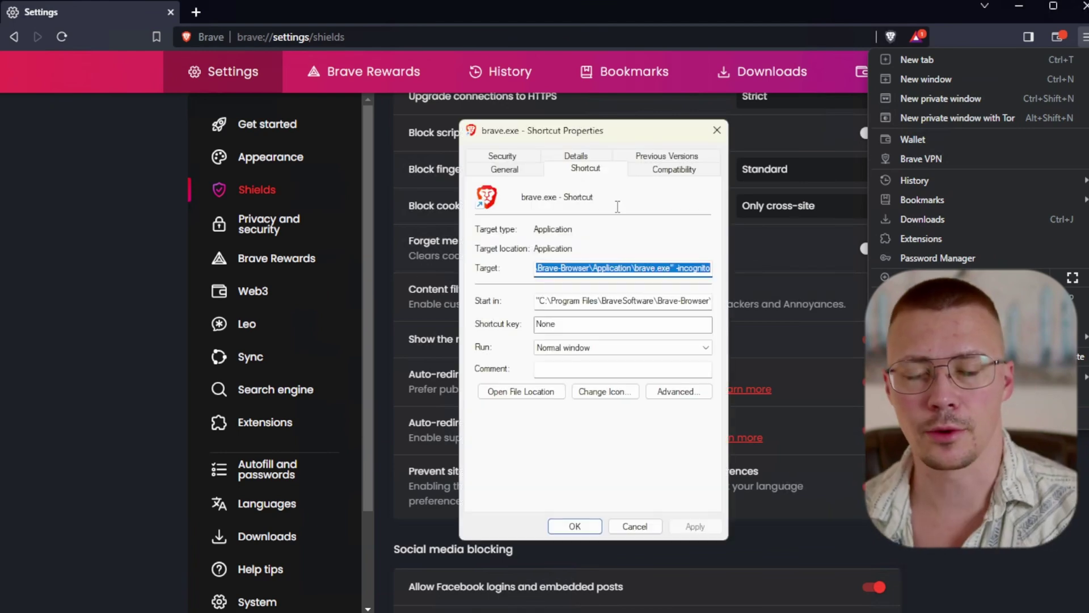
# - Confirm the shortcut's Target ends in -incognito and close Properties without changes
pyautogui.click(655, 268)
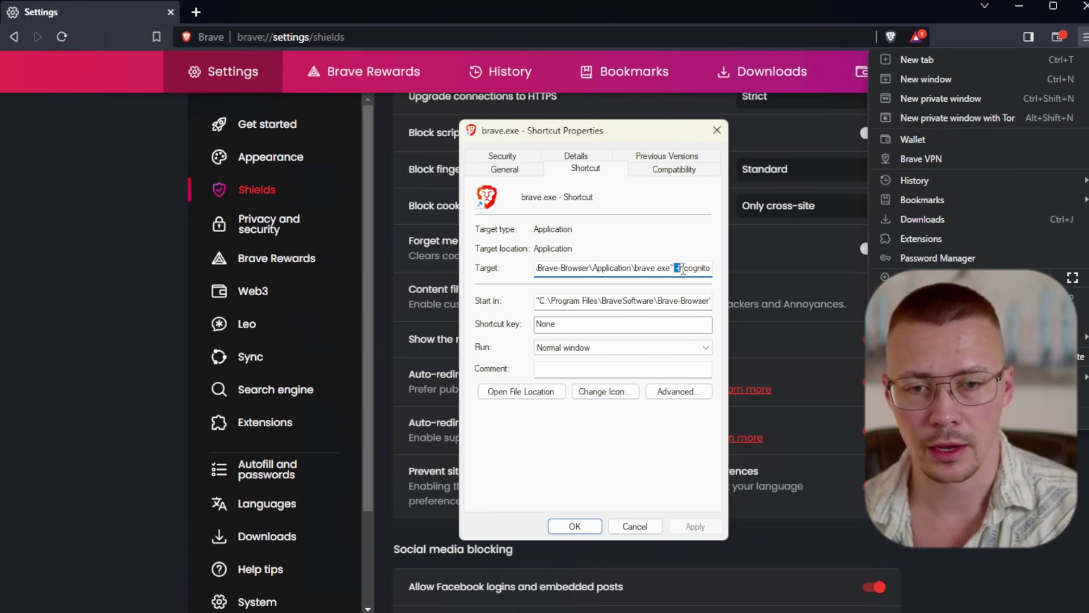
pyautogui.moveTo(657, 267); pyautogui.dragTo(699, 268)
pyautogui.click(704, 269)
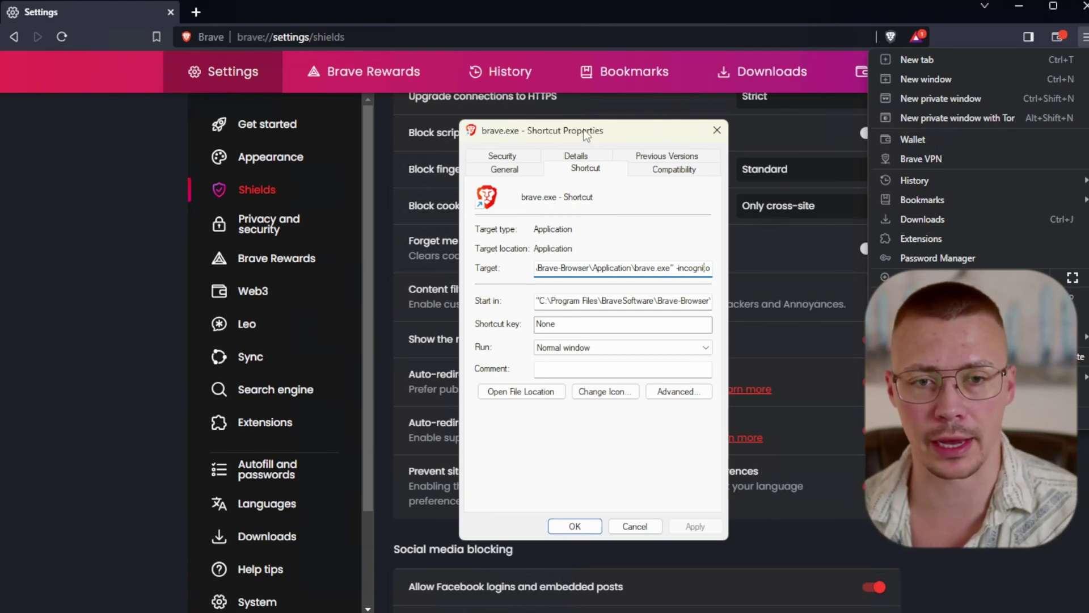
pyautogui.click(708, 133)
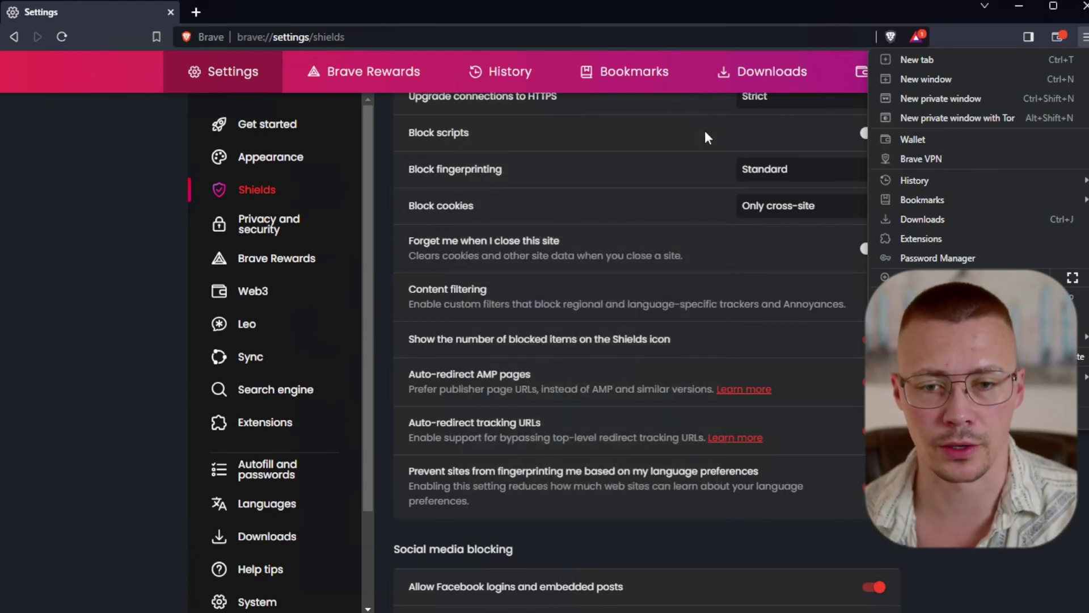
pyautogui.click(574, 391)
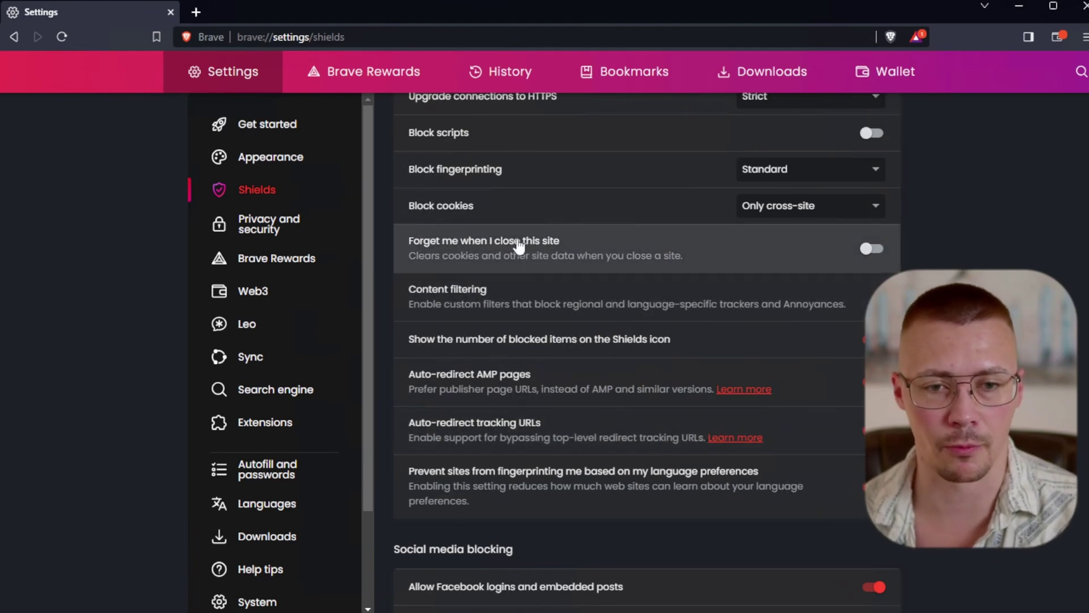
# - Open the Content filtering subpage from the Shields settings
pyautogui.click(504, 294)
pyautogui.hotkey('alt', 'Left')
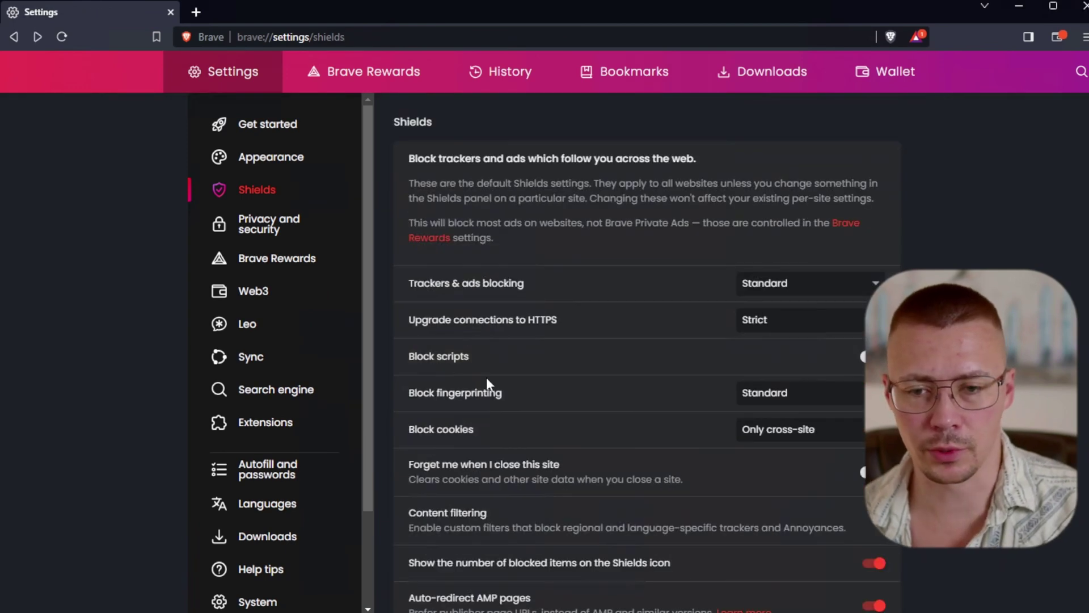
pyautogui.scroll(-3, 504, 473)
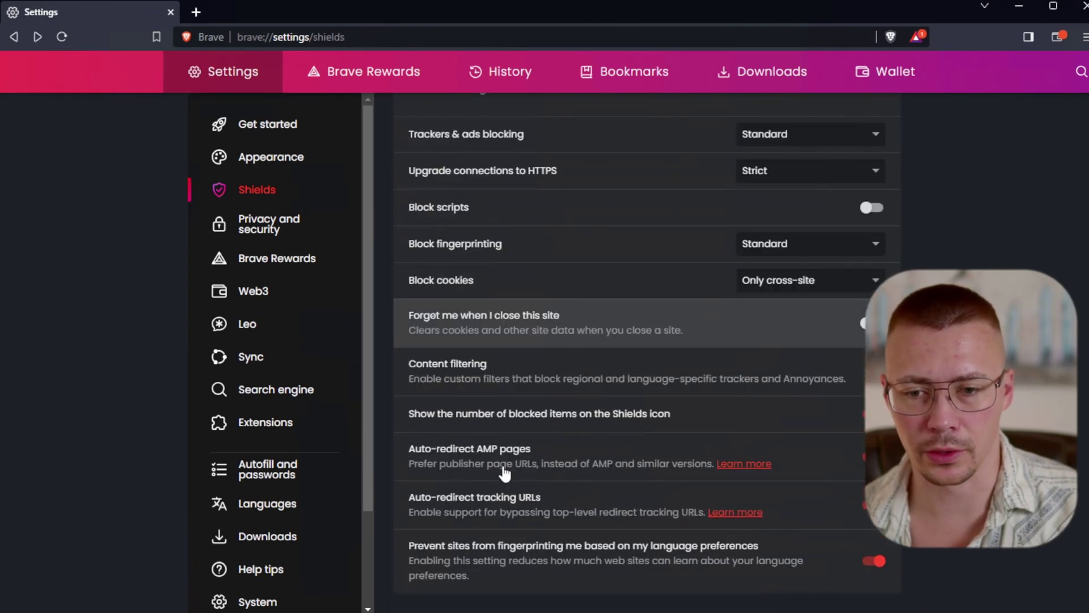
pyautogui.click(489, 366)
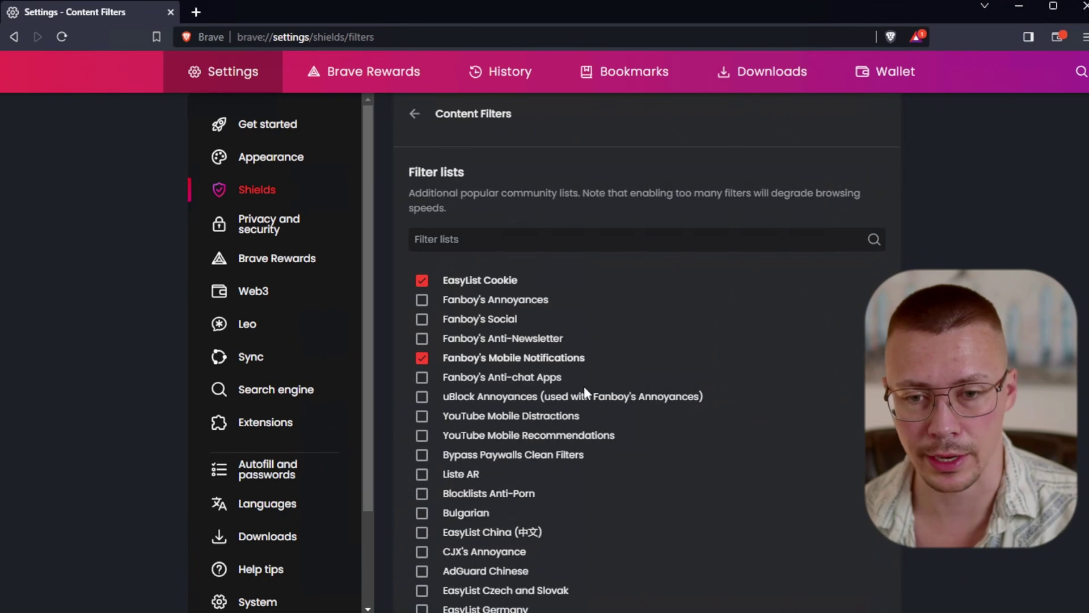
# - Look over the filter lists without changes and go back to Shields settings
pyautogui.scroll(-15, 476, 392)
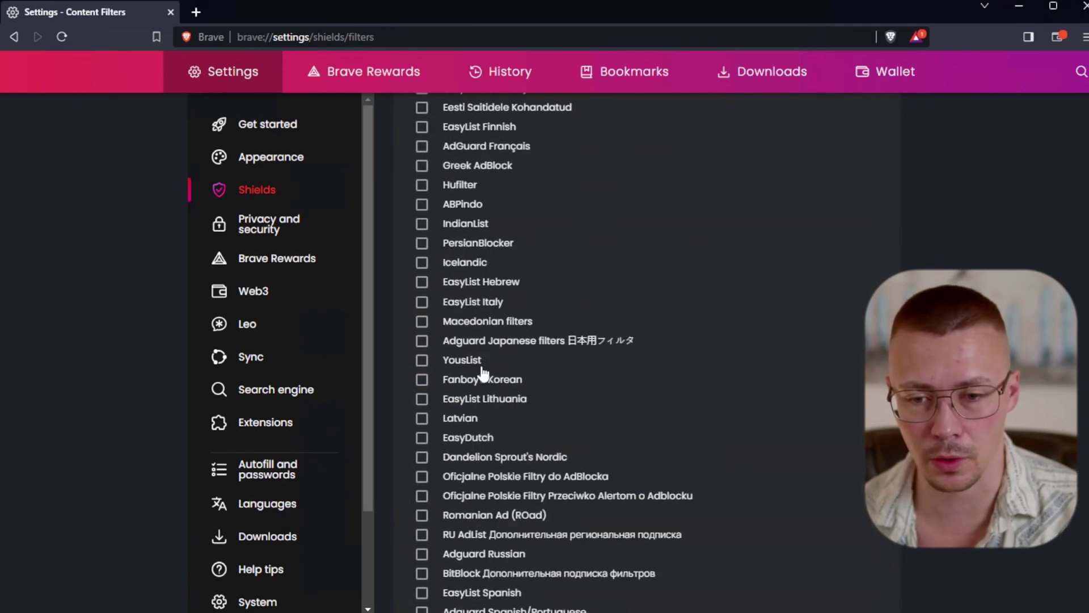
pyautogui.scroll(11, 484, 384)
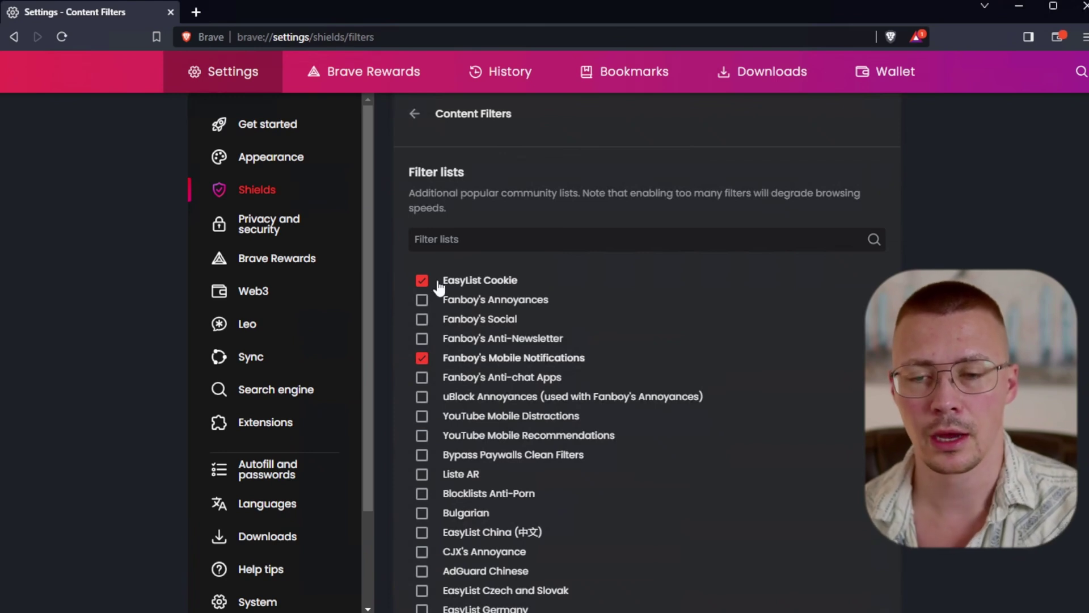
pyautogui.click(422, 120)
pyautogui.scroll(-4, 646, 352)
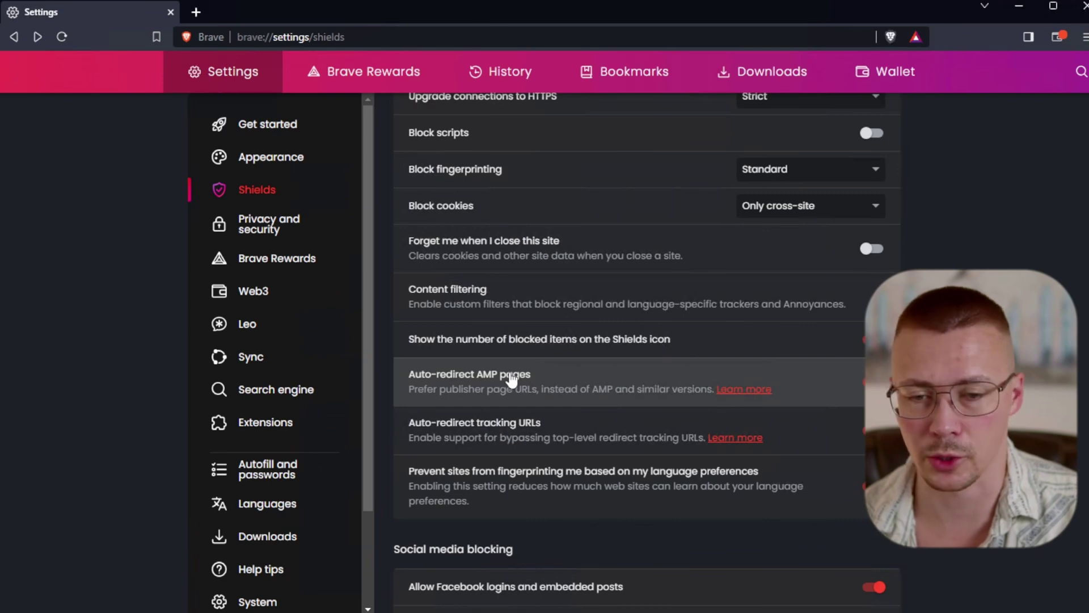
# - Go to the Privacy and security page from the settings sidebar
pyautogui.scroll(-1, 513, 384)
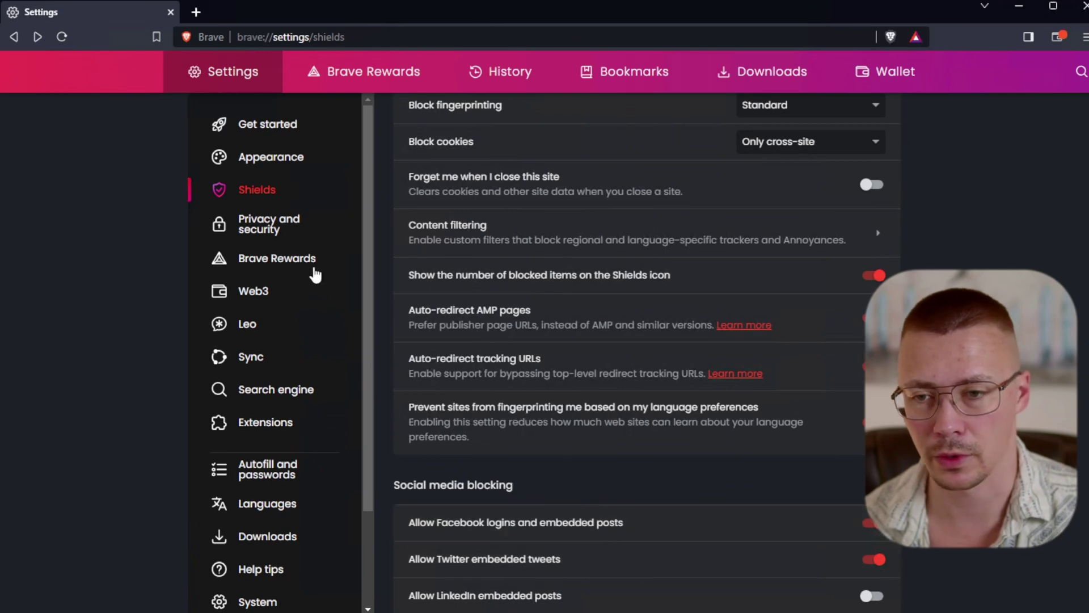
pyautogui.scroll(5, 533, 258)
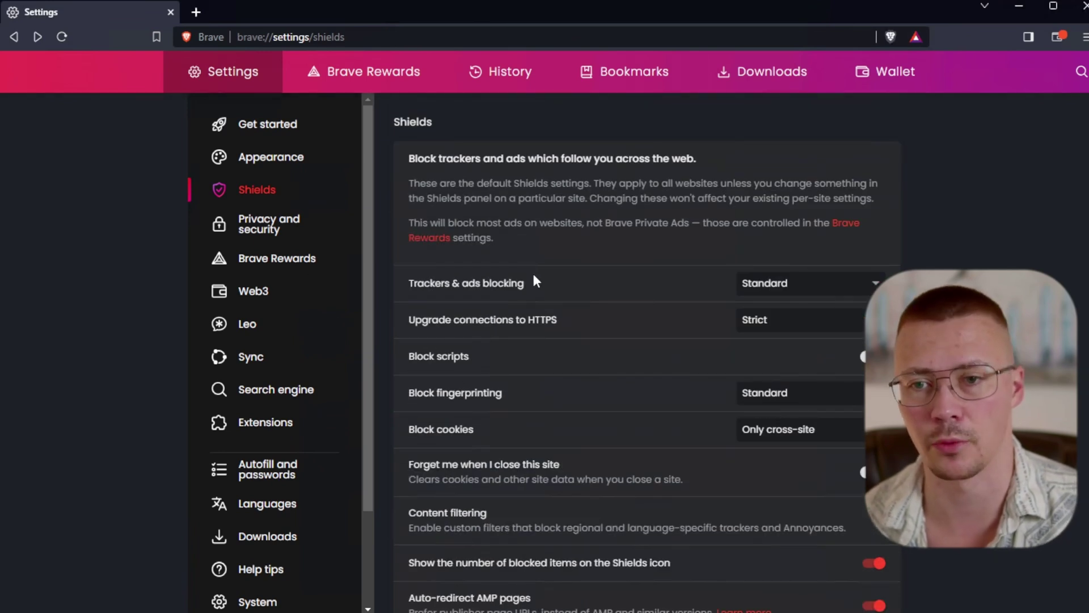
pyautogui.click(260, 230)
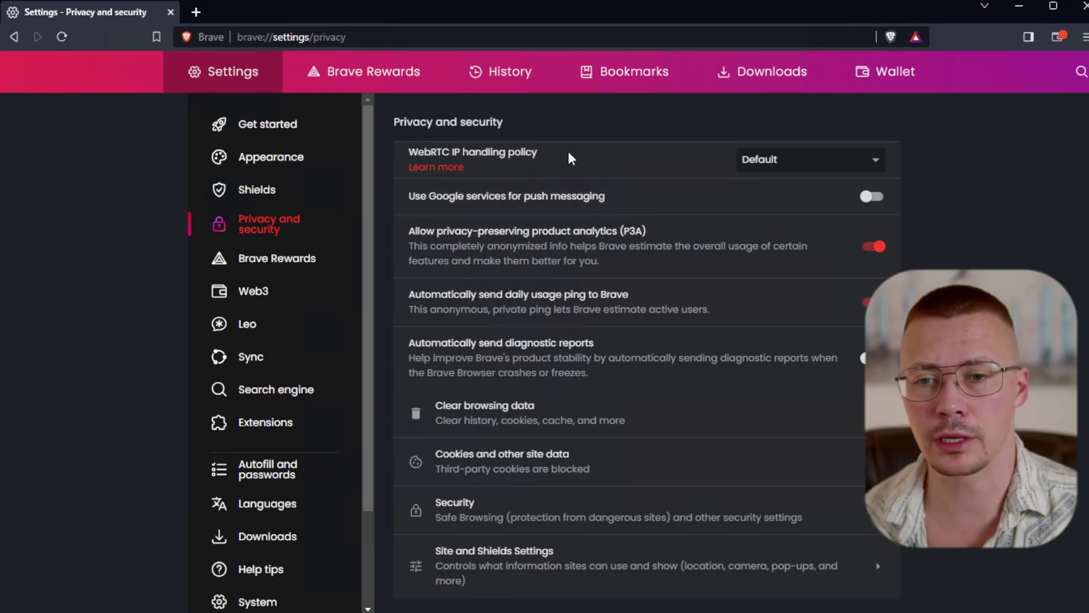
pyautogui.click(743, 165)
pyautogui.click(718, 154)
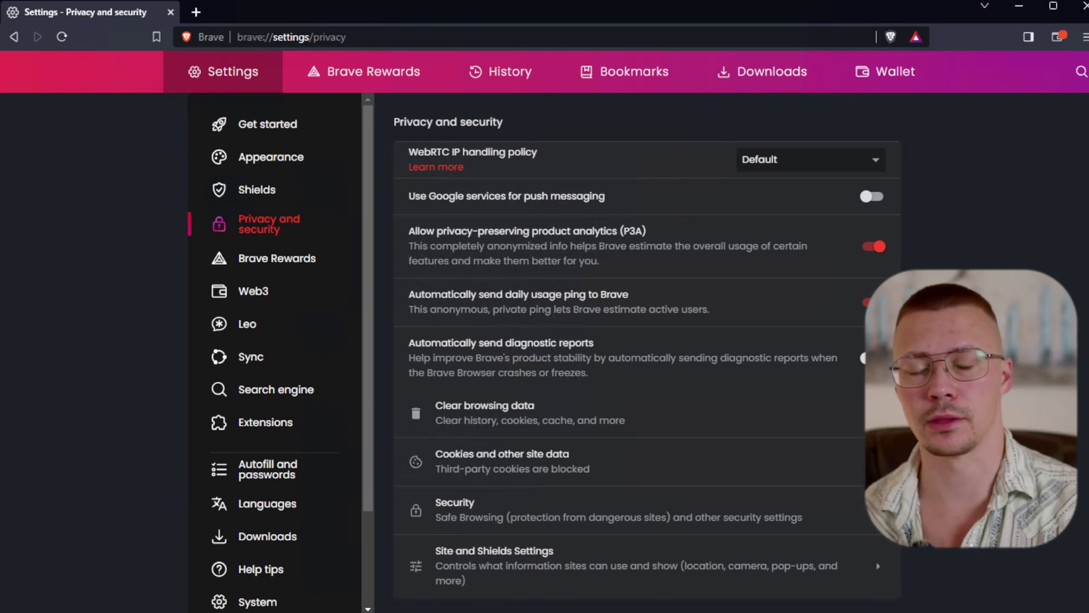
pyautogui.click(748, 165)
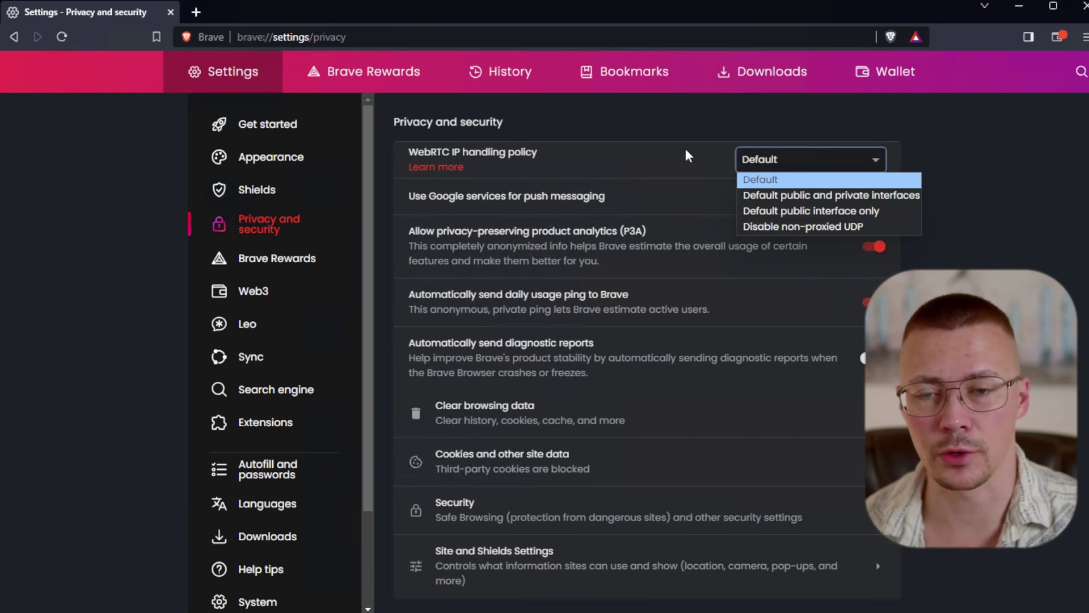
pyautogui.click(777, 160)
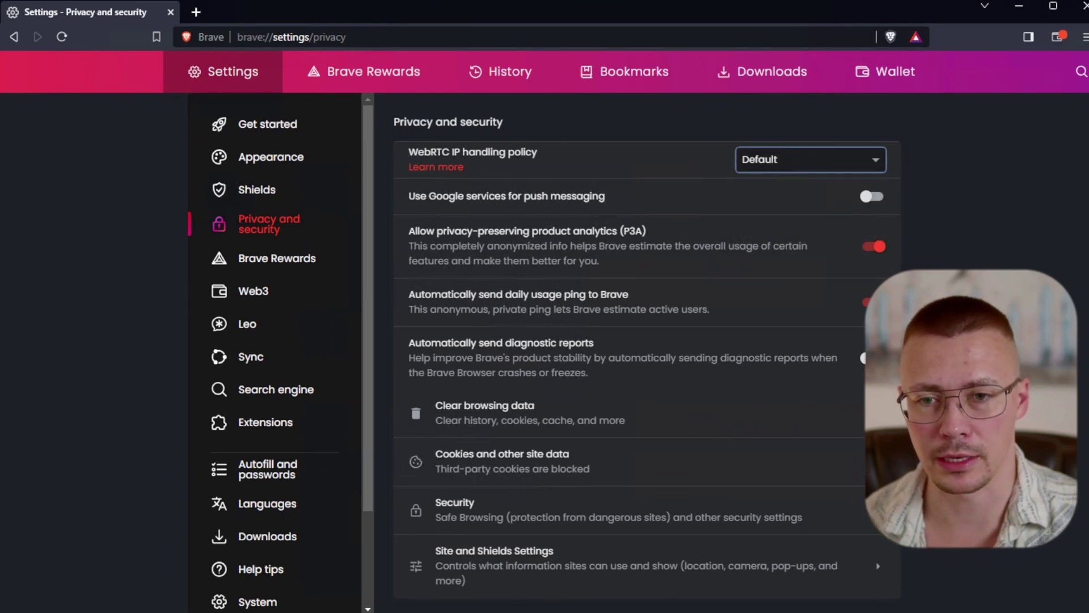
pyautogui.click(435, 167)
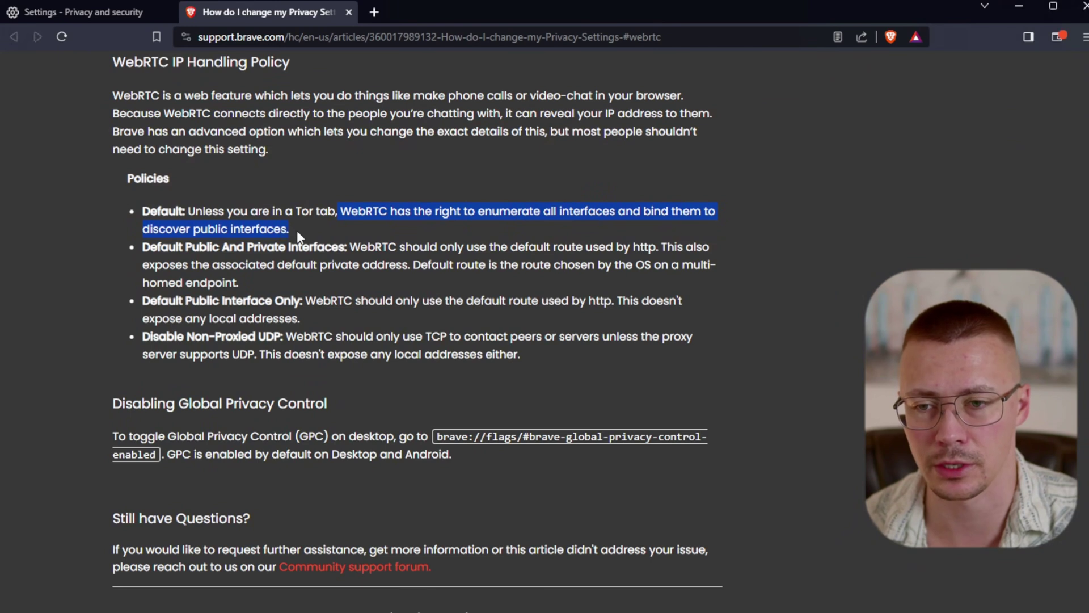
# - Return to the Settings tab and reopen the WebRTC IP handling policy choices
pyautogui.click(76, 21)
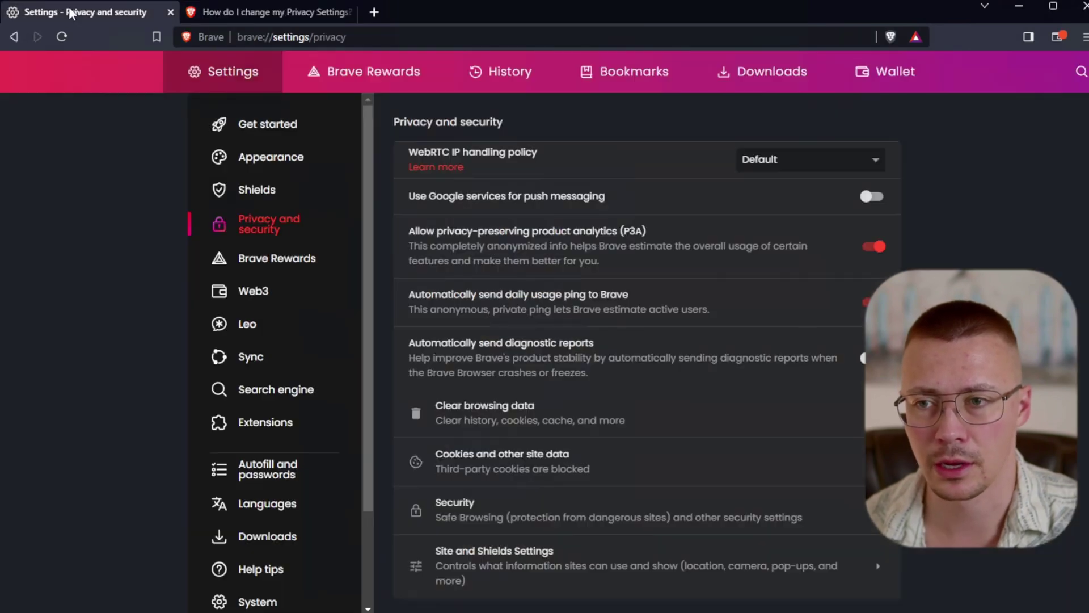
pyautogui.click(760, 165)
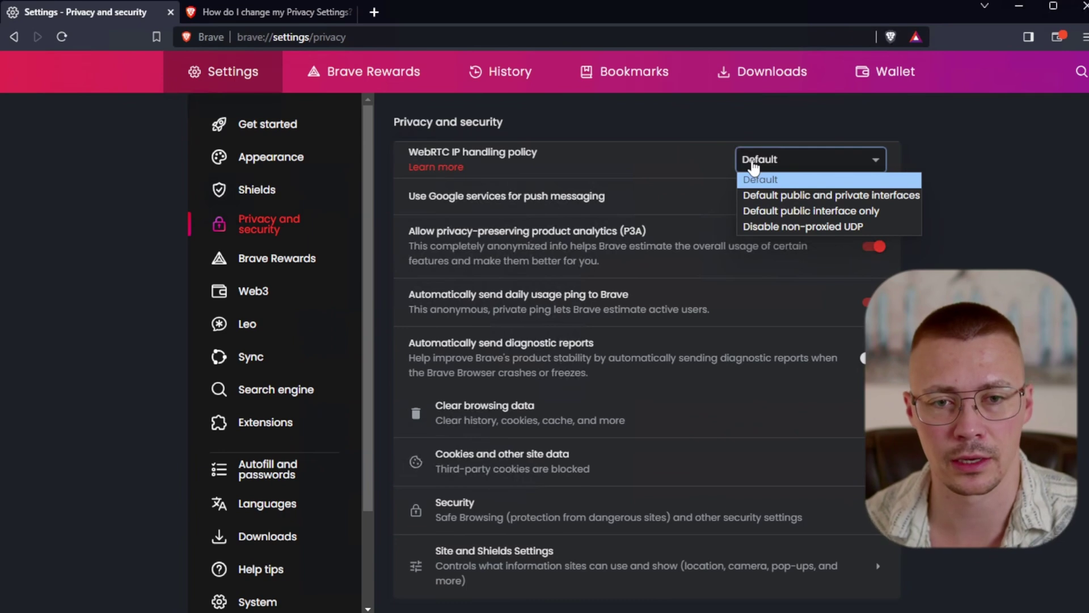
# - Keep the WebRTC policy at Default and turn off P3A product analytics and the daily usage ping
pyautogui.click(813, 173)
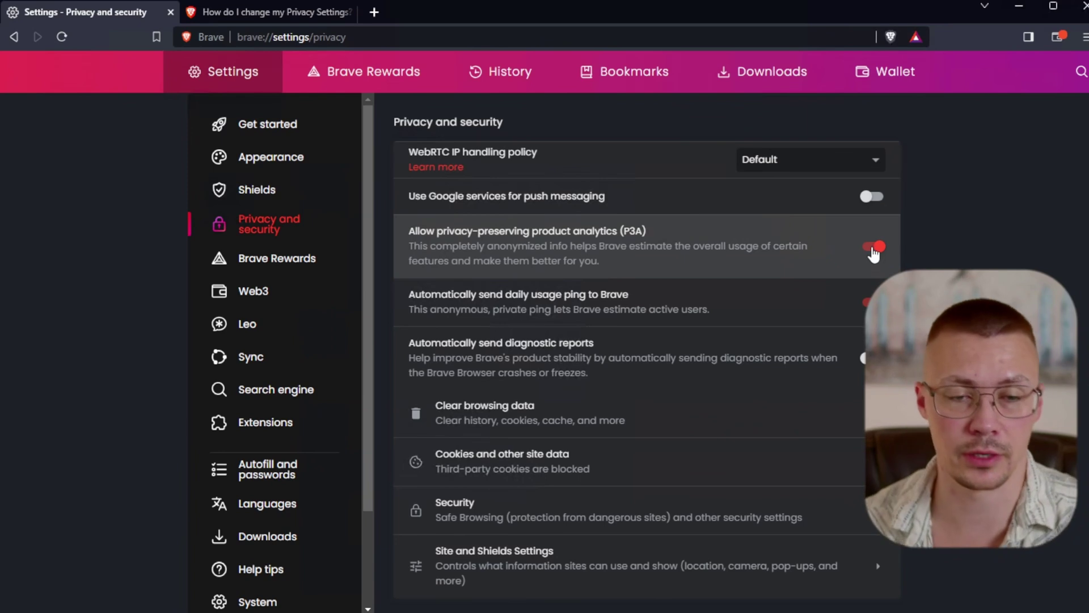
pyautogui.click(874, 248)
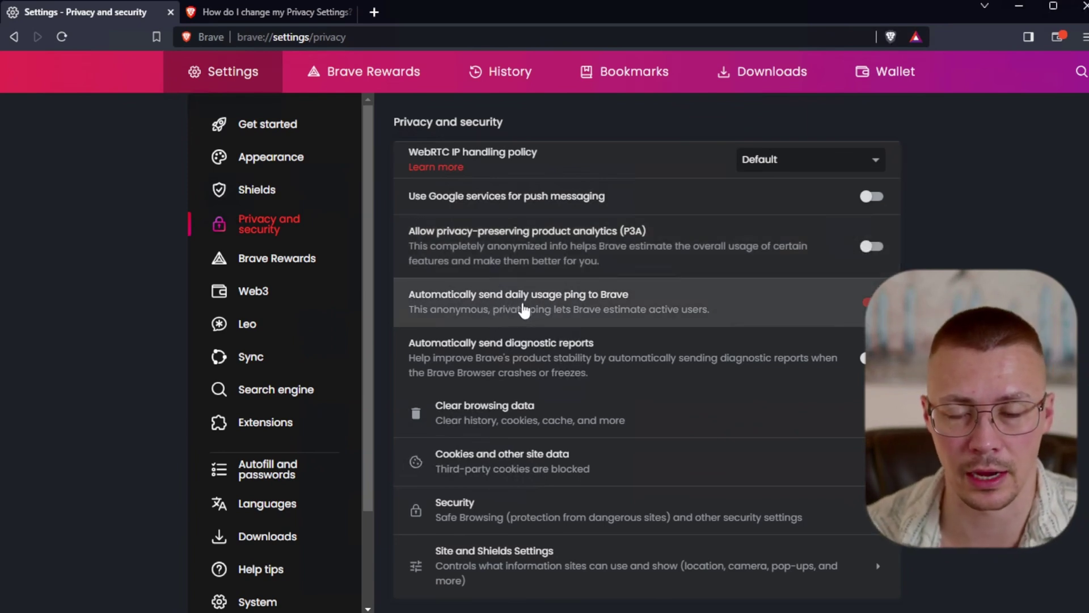
pyautogui.click(874, 303)
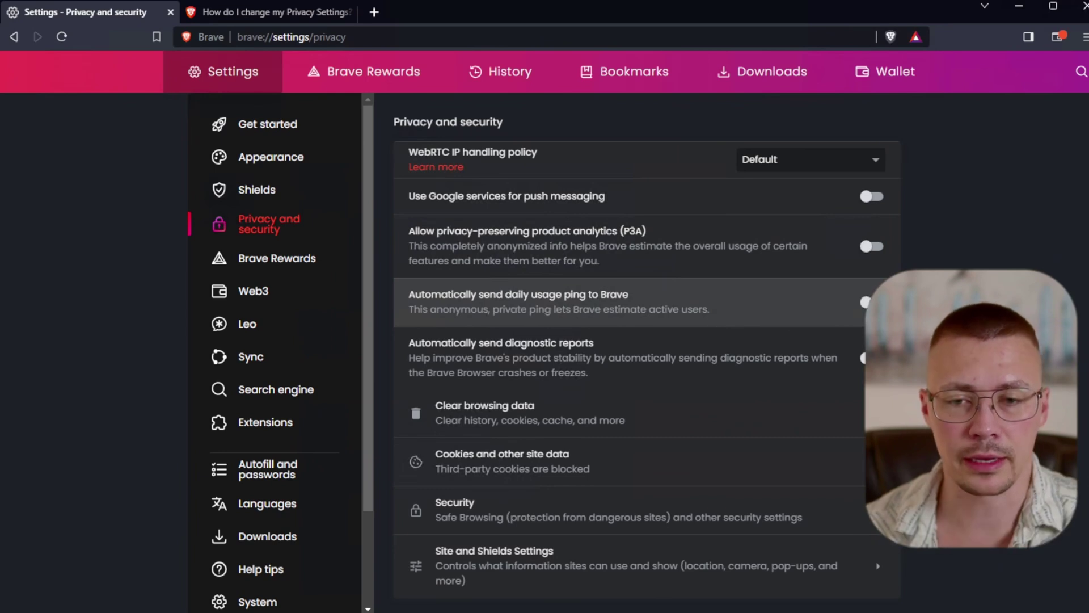
pyautogui.scroll(-5, 864, 311)
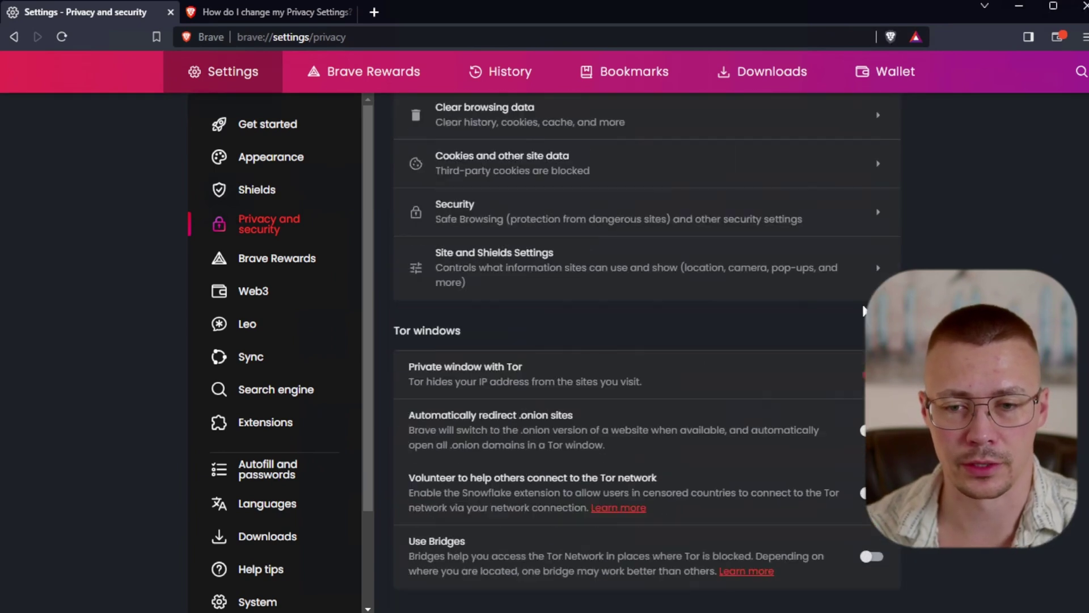
pyautogui.scroll(2, 864, 310)
pyautogui.scroll(3, 864, 310)
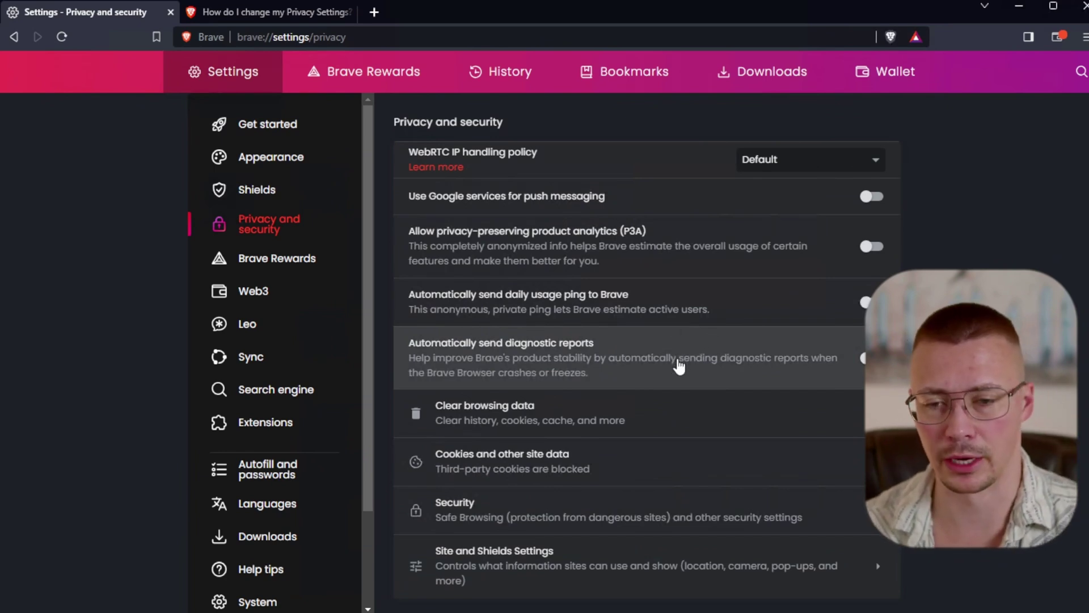
pyautogui.scroll(-1, 678, 366)
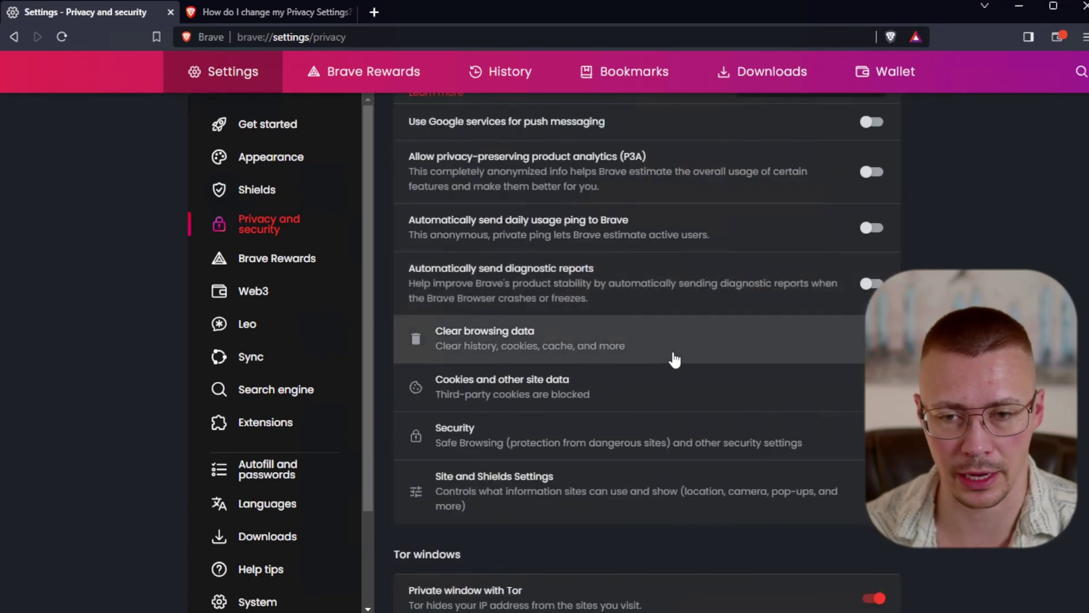
pyautogui.click(669, 356)
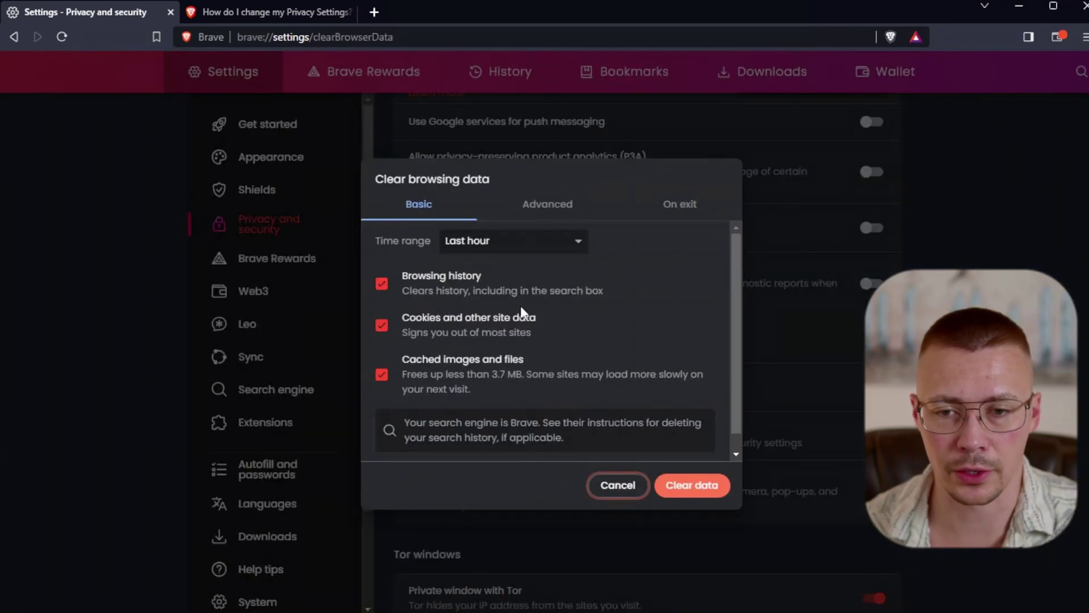
pyautogui.click(622, 488)
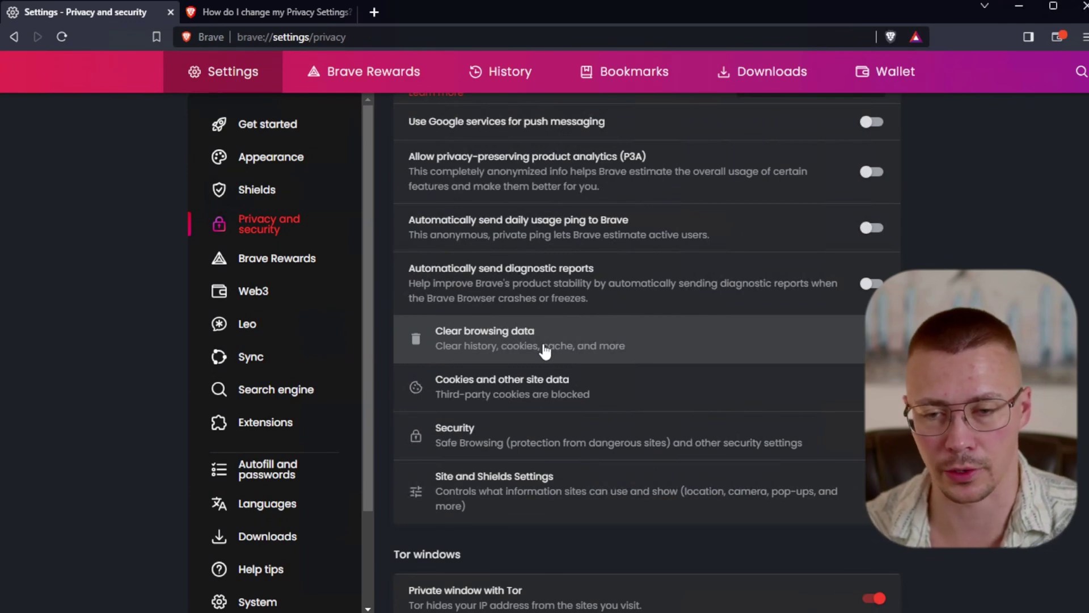
pyautogui.click(545, 351)
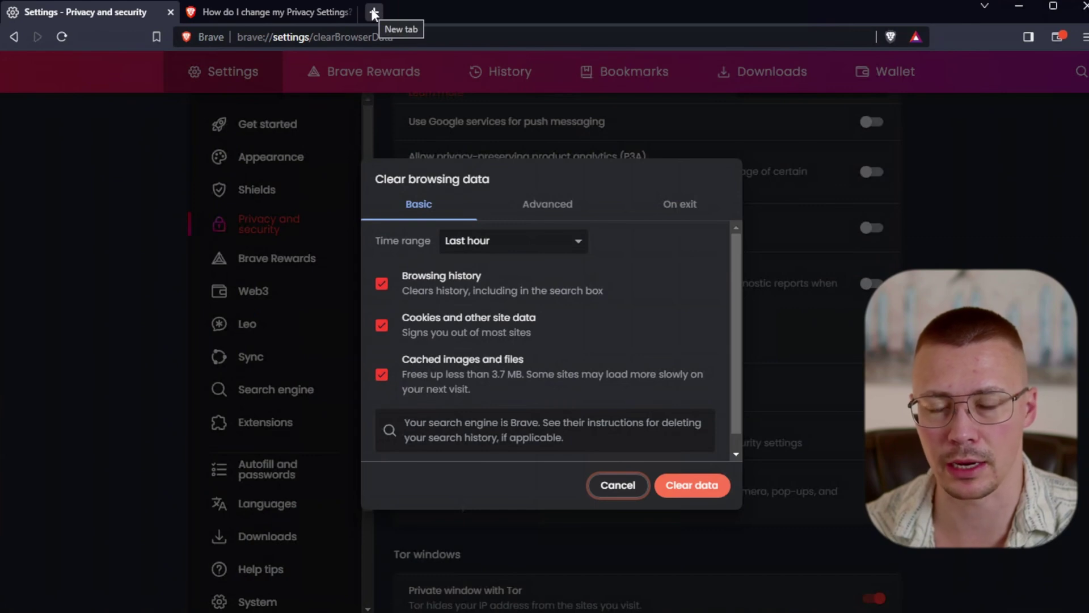
pyautogui.click(620, 490)
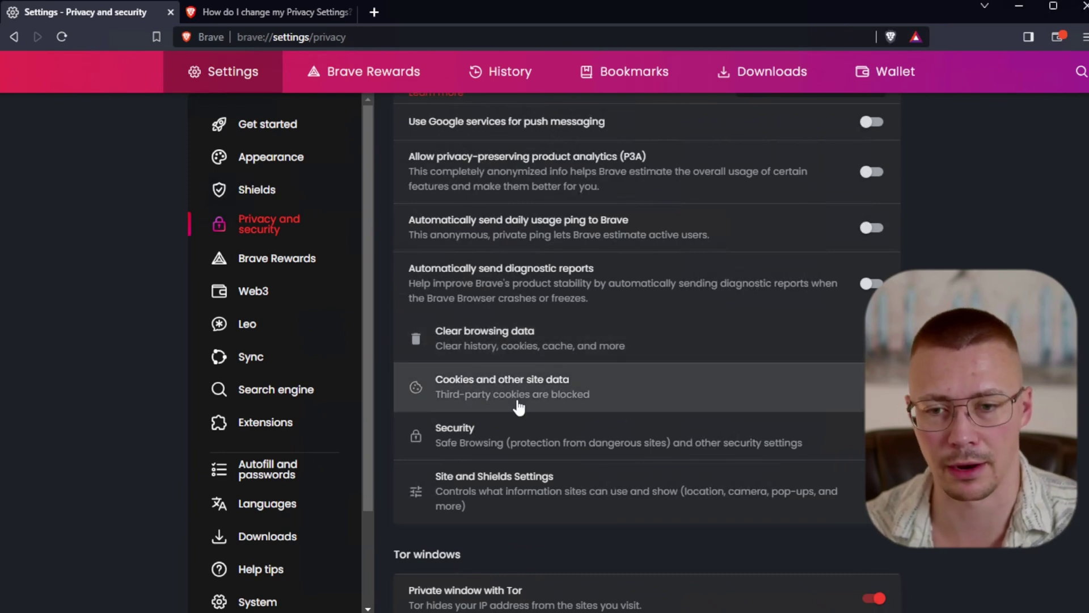
pyautogui.click(518, 408)
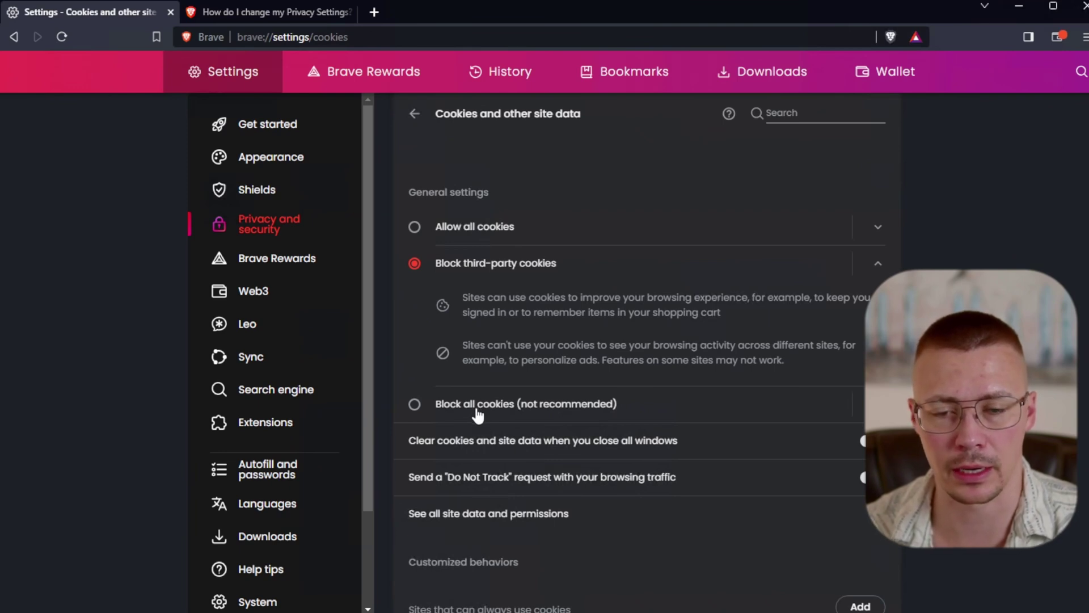
pyautogui.scroll(-5, 576, 403)
pyautogui.scroll(5, 576, 340)
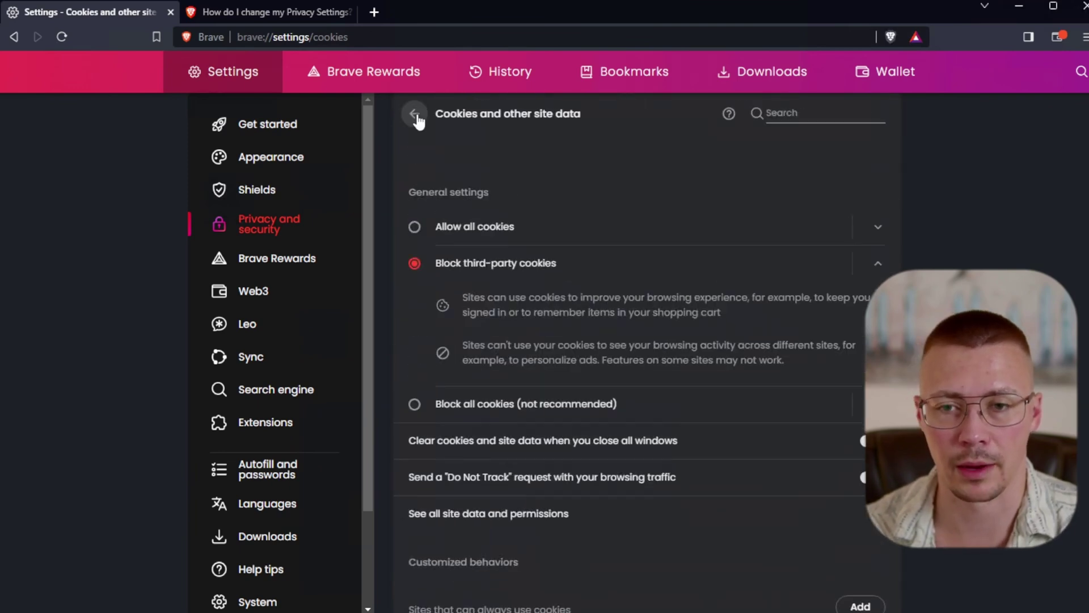
pyautogui.click(413, 112)
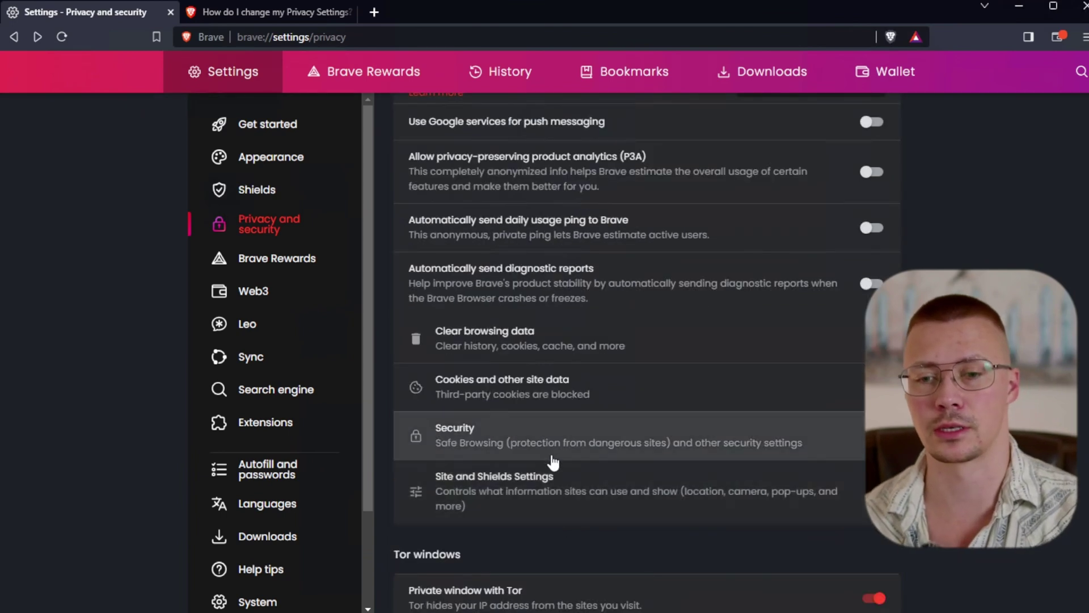
# - In Security settings, try a custom secure DNS, then go back to the current service provider
pyautogui.click(539, 446)
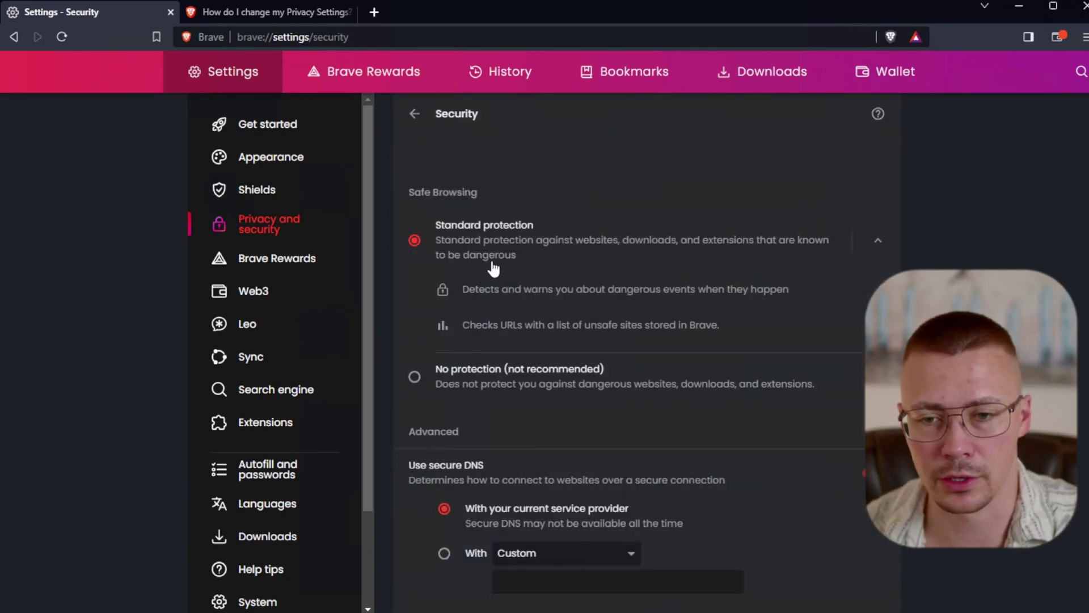
pyautogui.scroll(-3, 504, 281)
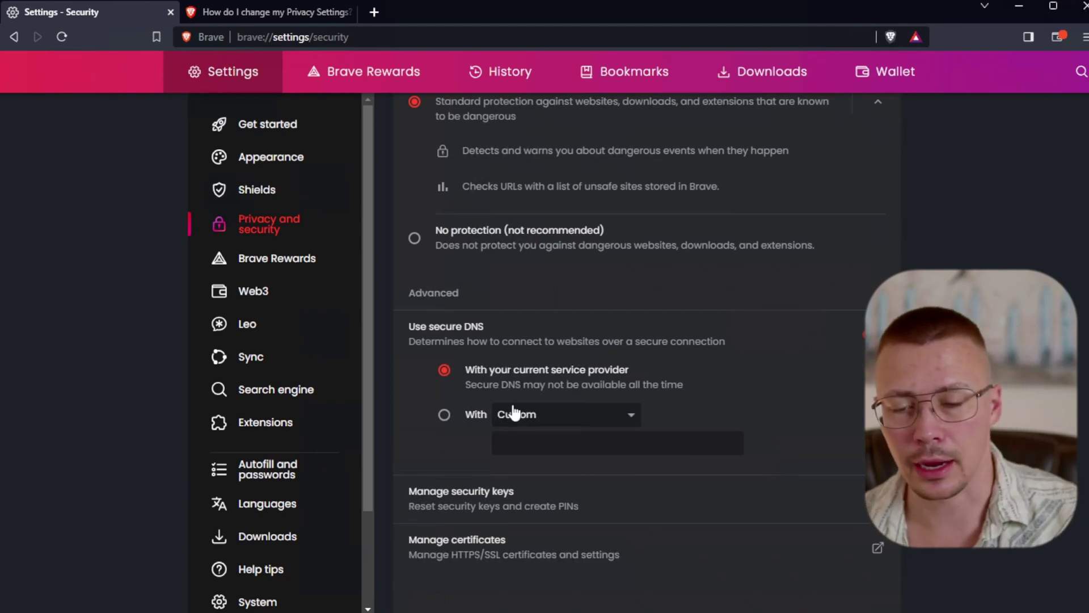
pyautogui.click(445, 416)
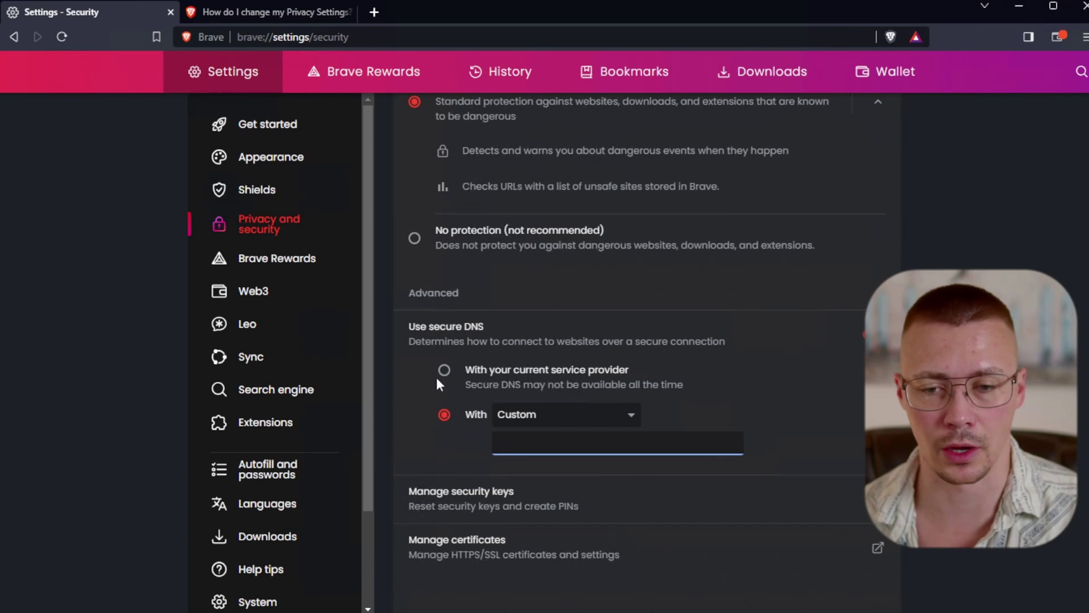
pyautogui.click(516, 377)
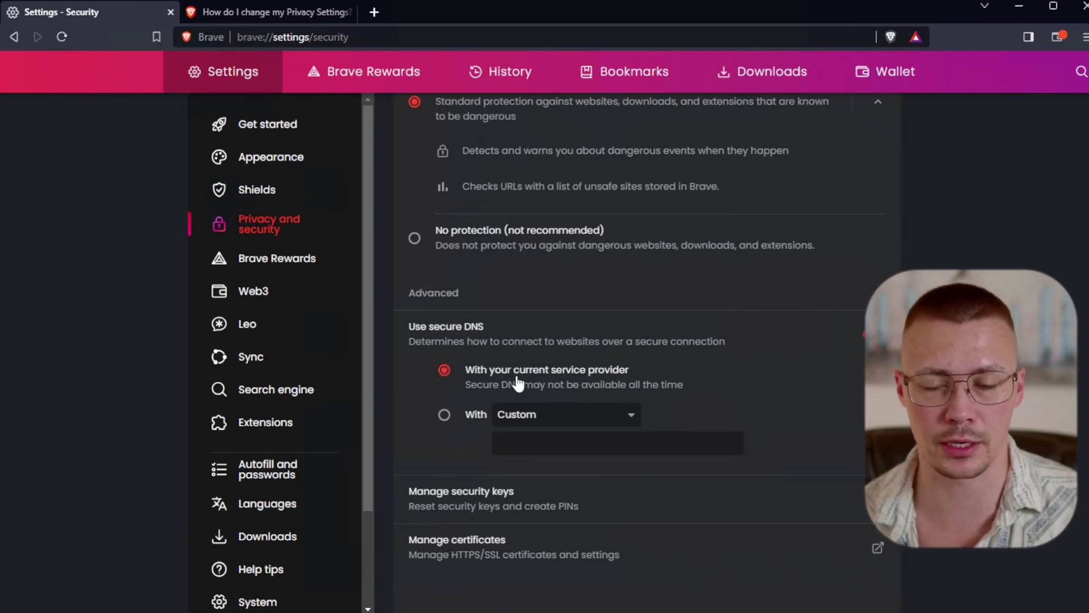
# - Browse the secure DNS provider list but keep the current service provider, then return to Privacy and security
pyautogui.click(459, 419)
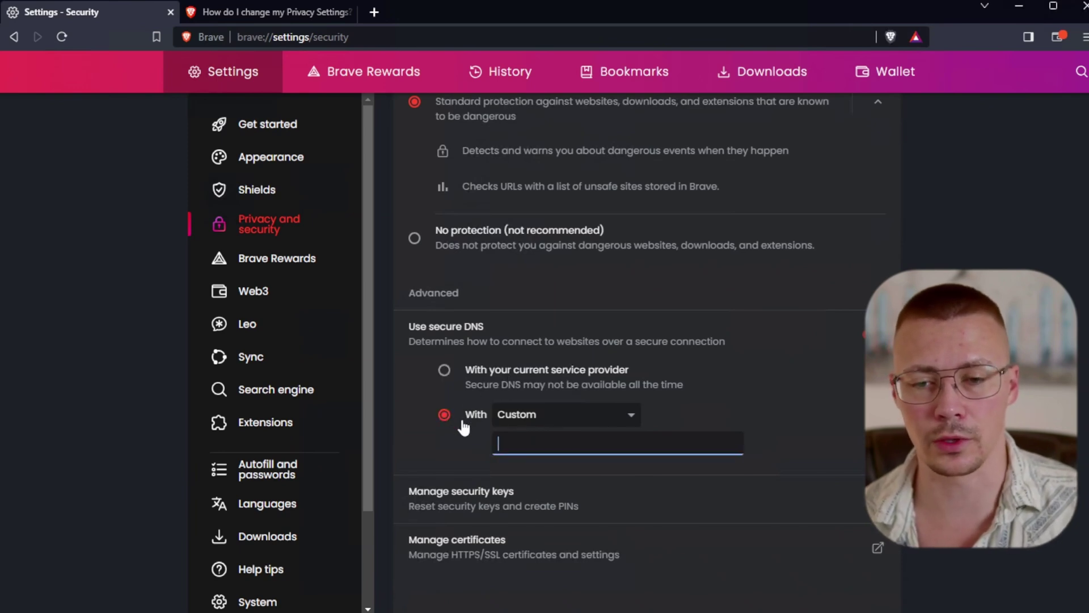
pyautogui.click(508, 420)
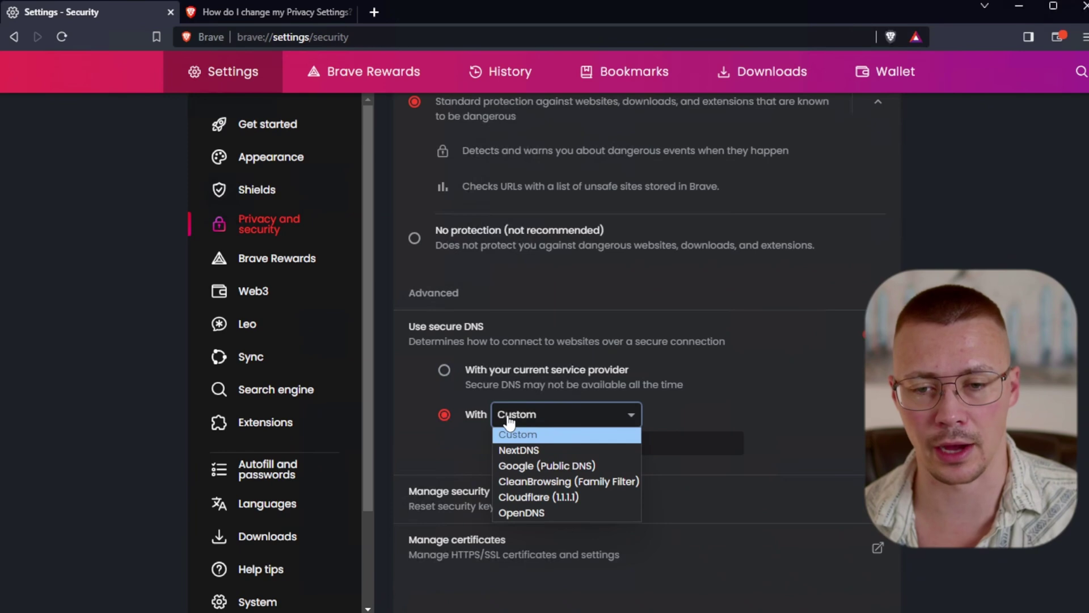
pyautogui.click(509, 424)
pyautogui.click(446, 416)
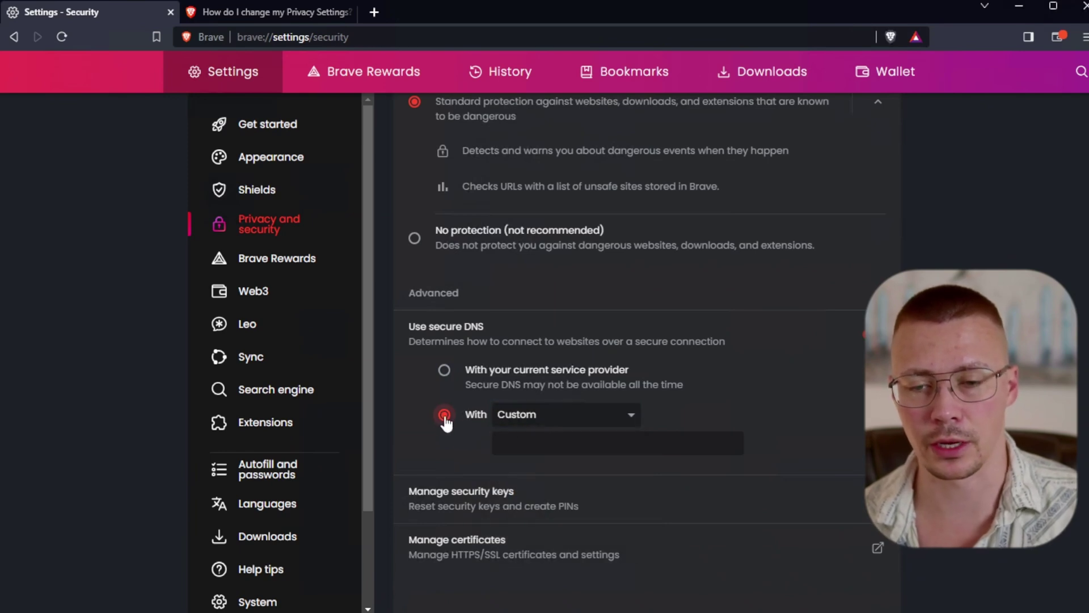
pyautogui.click(528, 420)
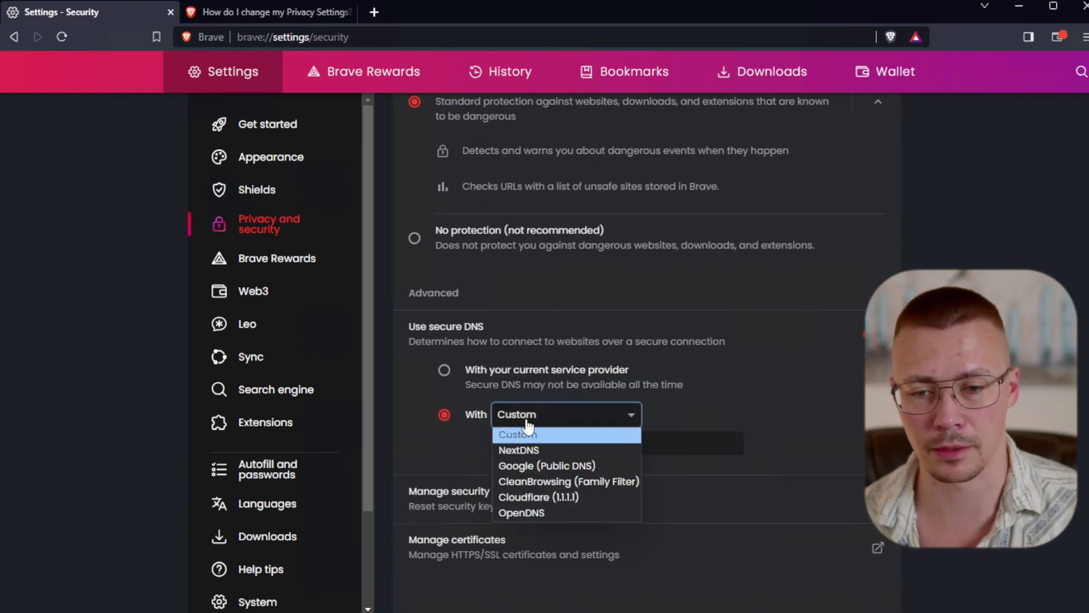
pyautogui.click(527, 434)
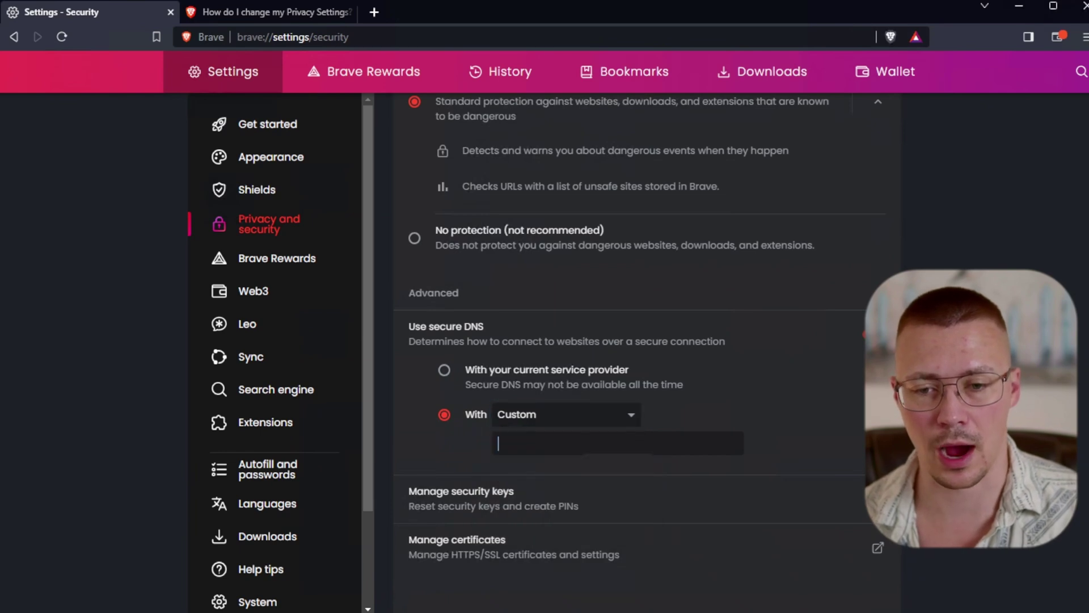
pyautogui.click(465, 374)
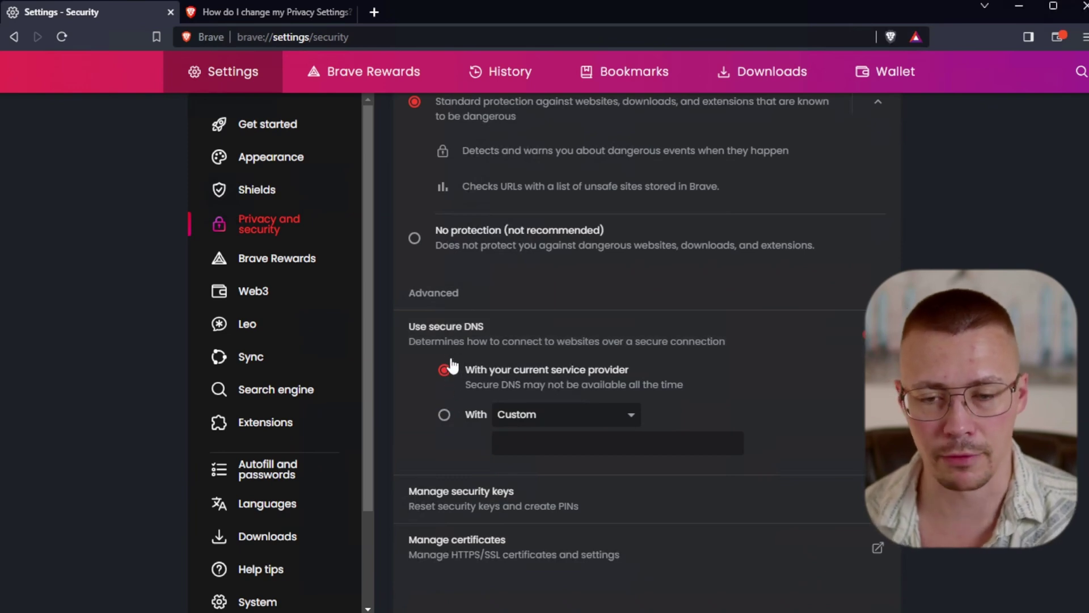
pyautogui.click(452, 367)
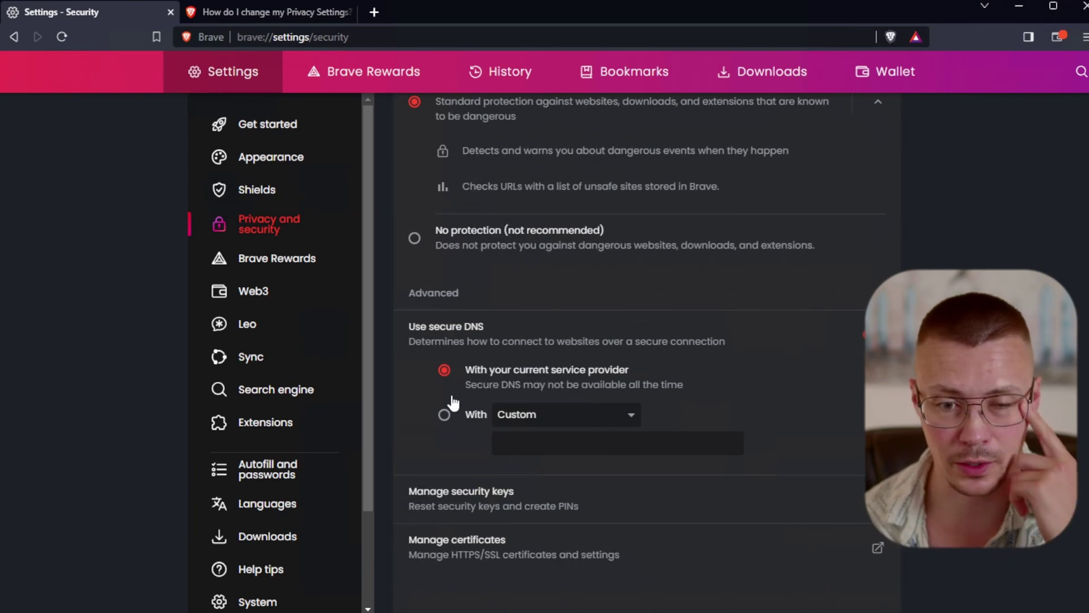
pyautogui.click(443, 368)
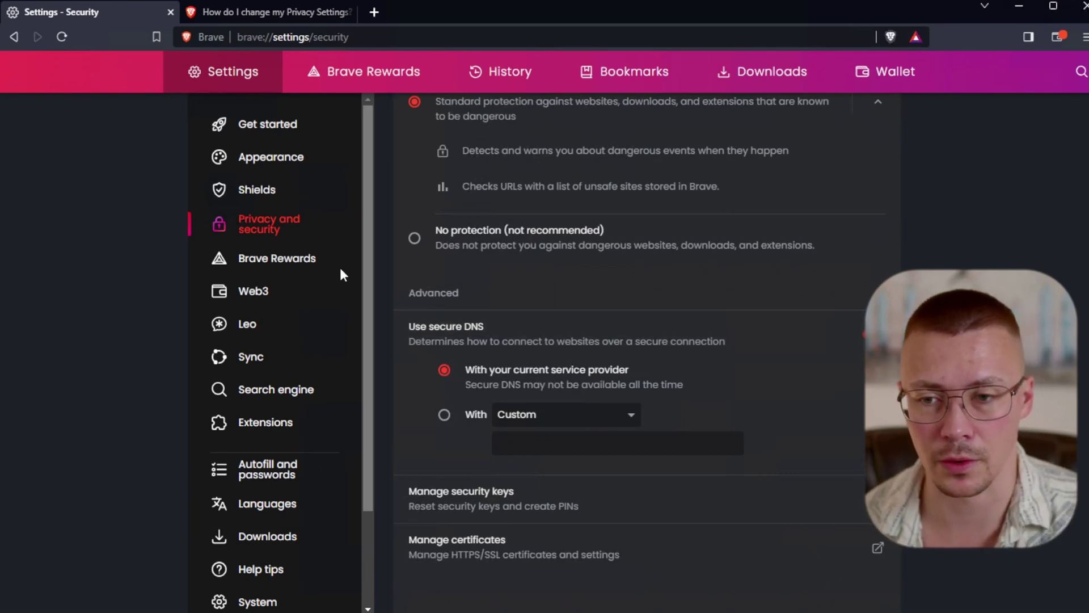
pyautogui.scroll(3, 525, 204)
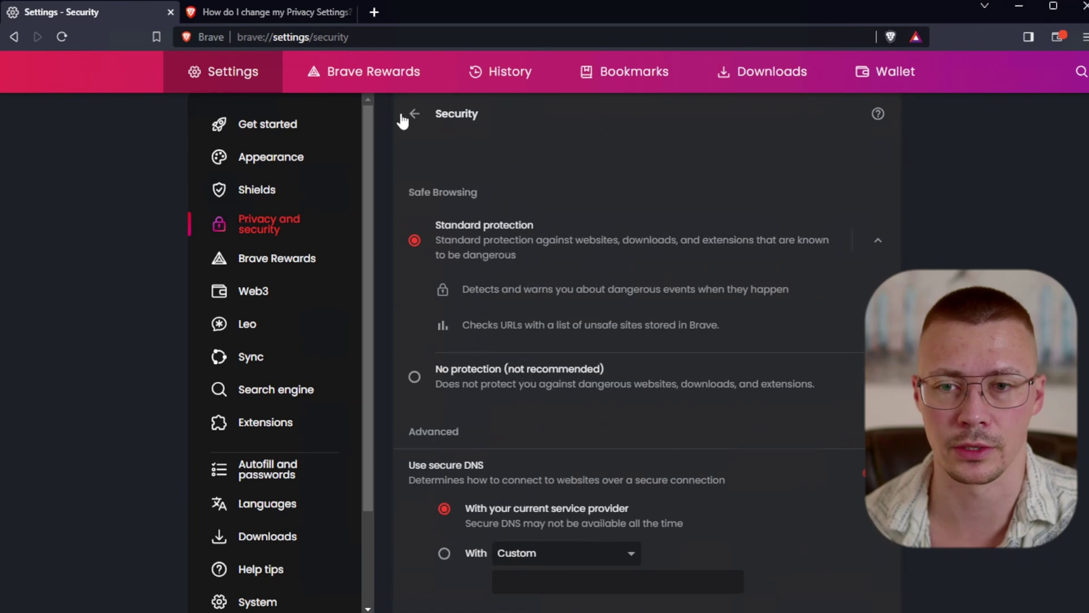
pyautogui.click(413, 116)
# - Look through Site and Shields permissions and content settings, then go back to Privacy and security
pyautogui.click(499, 485)
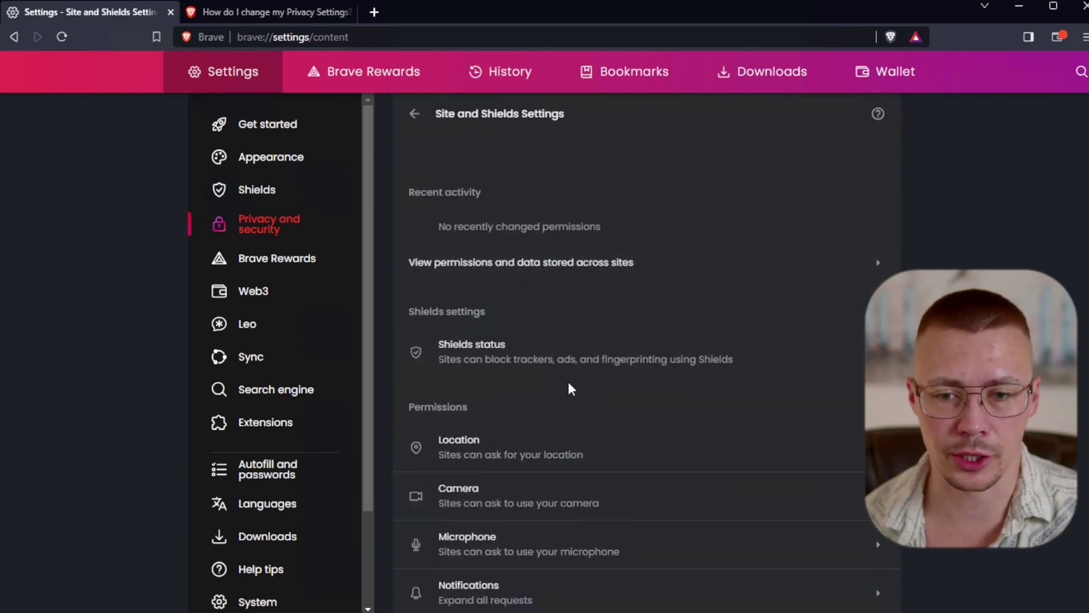
pyautogui.scroll(-5, 569, 385)
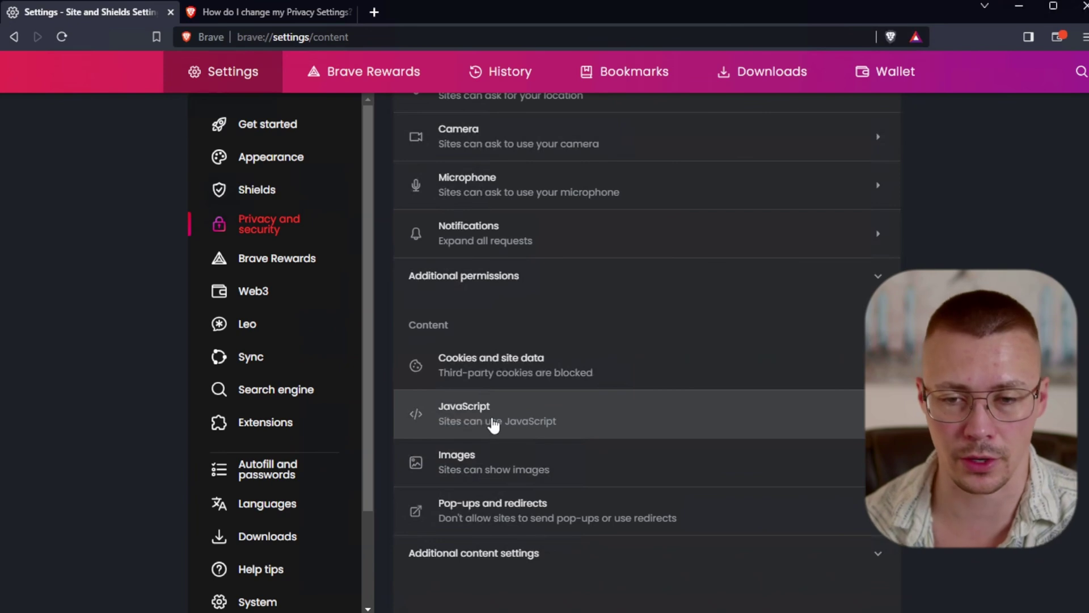
pyautogui.scroll(6, 491, 422)
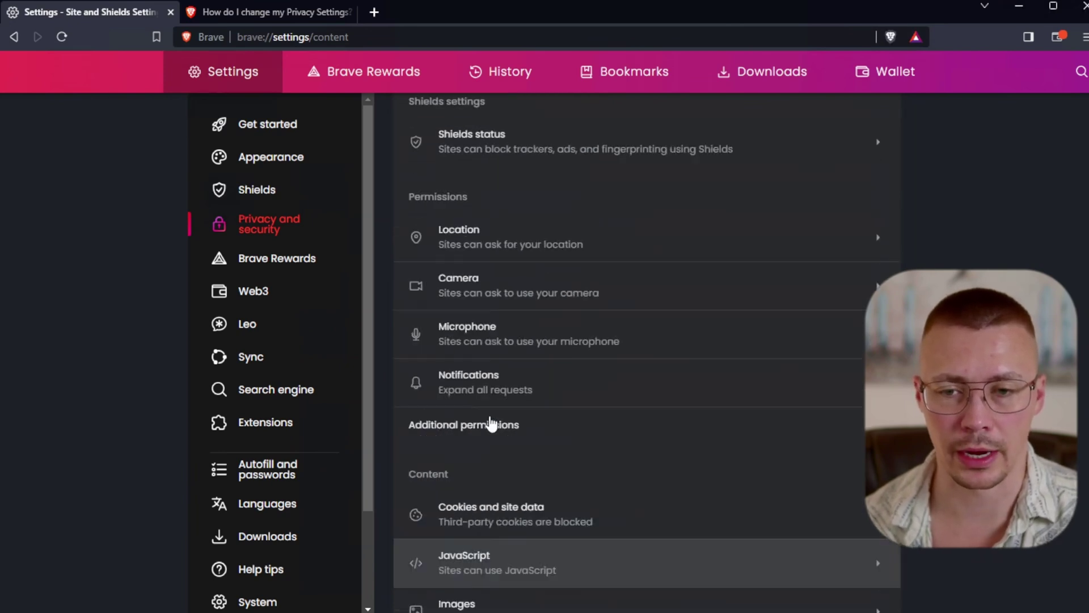
pyautogui.hotkey('alt', 'Left')
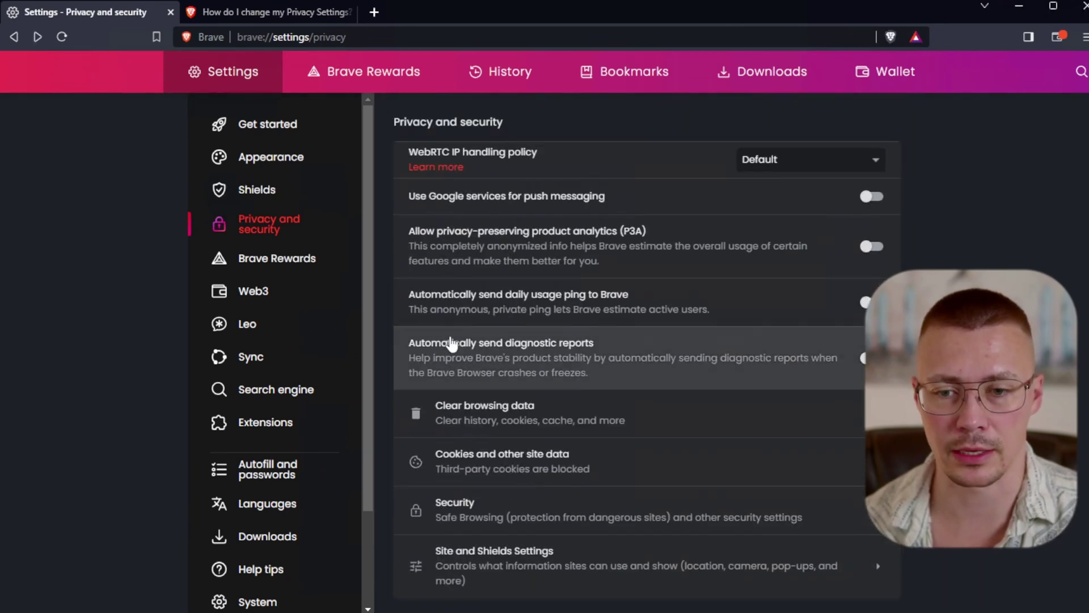
pyautogui.scroll(-6, 454, 345)
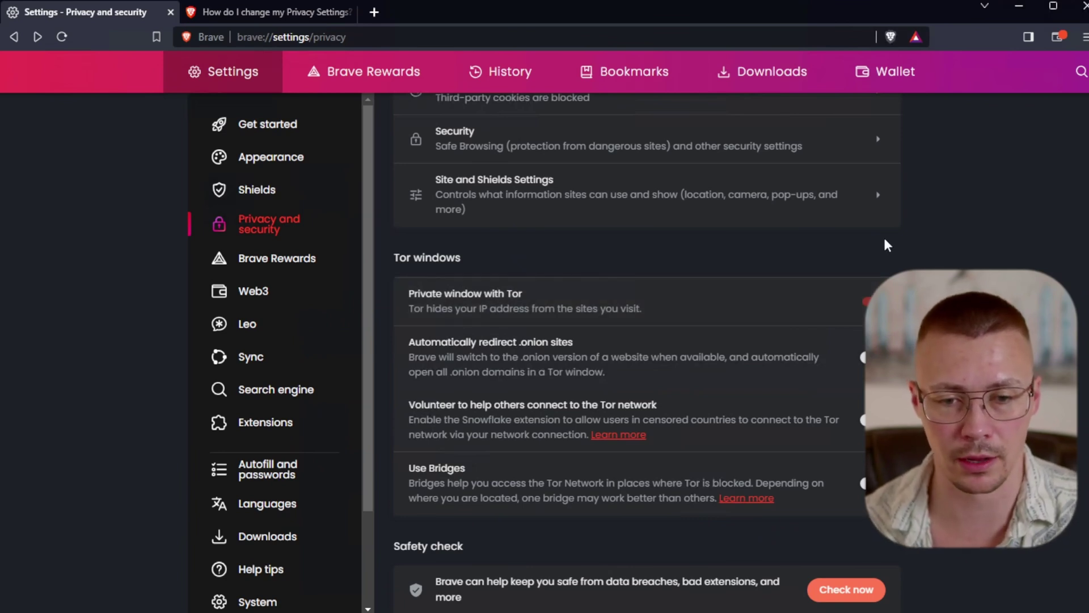
# - Open the Brave Rewards settings page
pyautogui.click(234, 263)
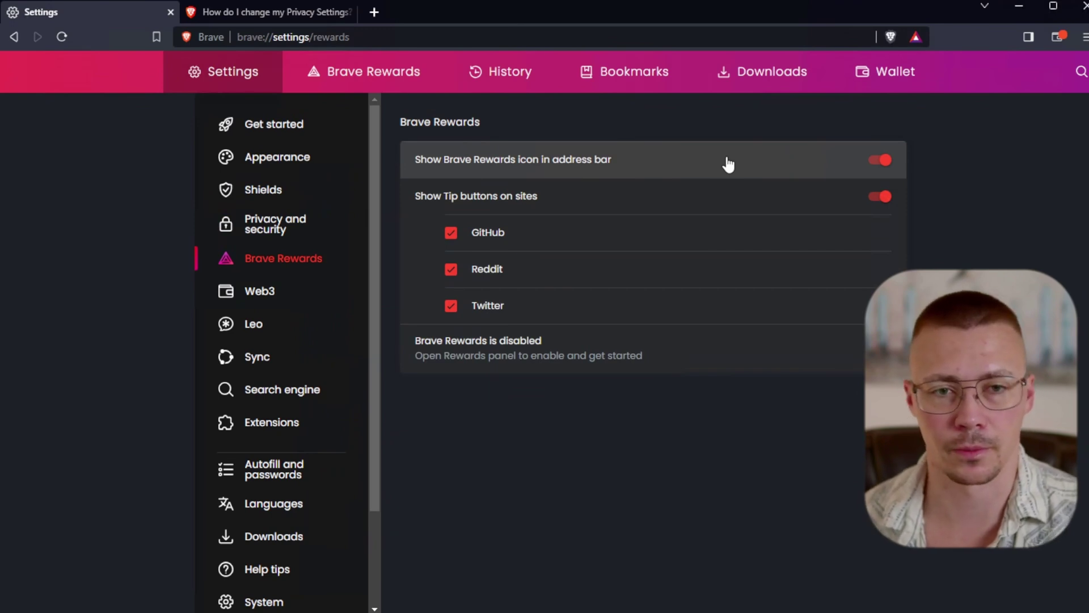
# - Turn off the Brave Rewards address-bar icon and the tip buttons on sites
pyautogui.click(880, 161)
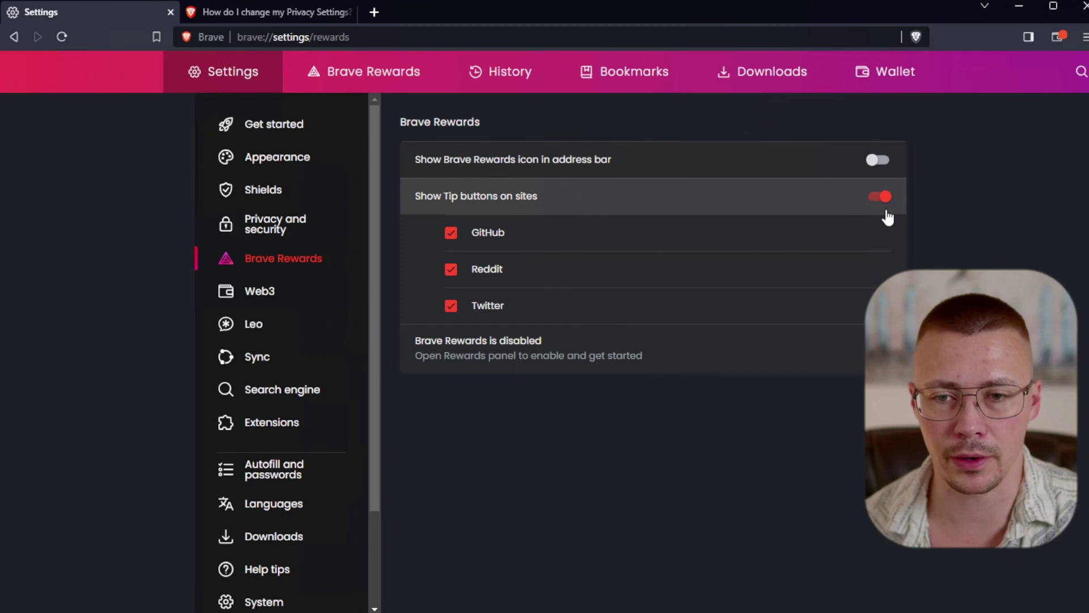
pyautogui.click(881, 198)
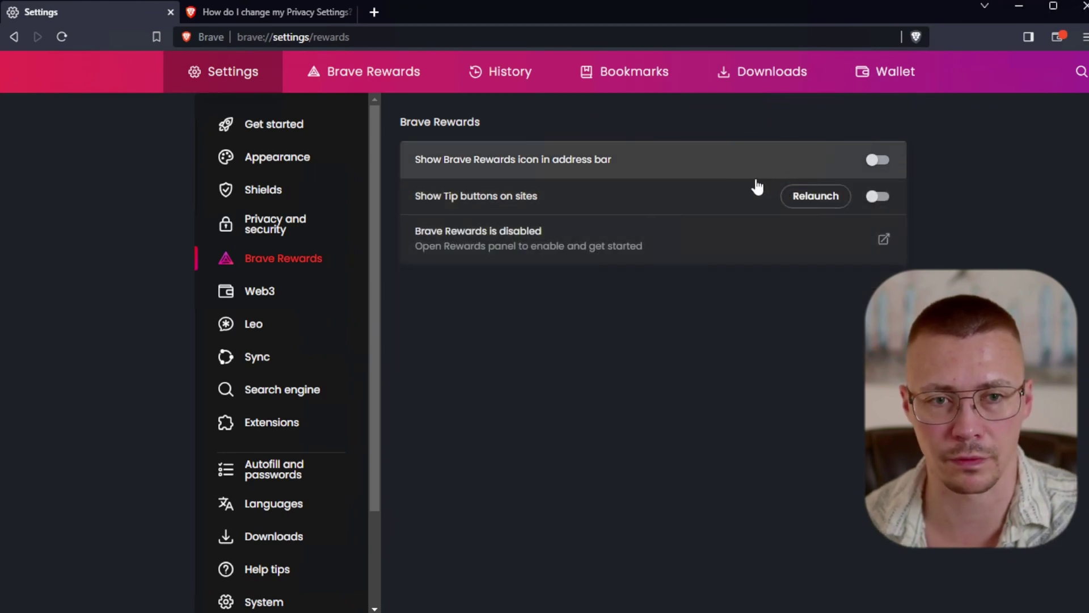
pyautogui.click(296, 296)
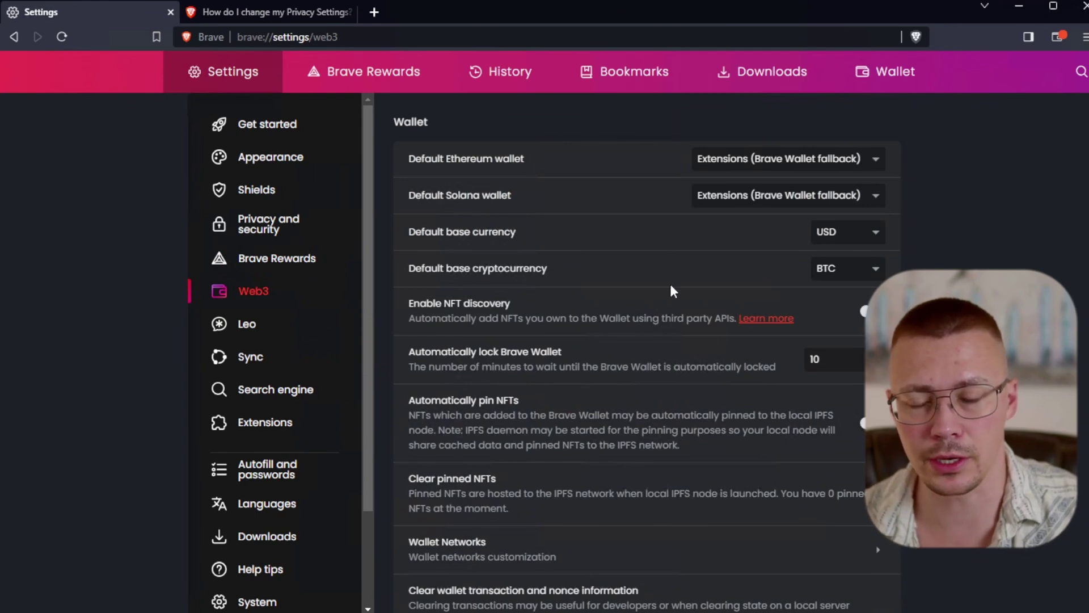
# - Scroll through the Web3 Wallet, IPFS and Web3 Domains sections without changing anything
pyautogui.scroll(-5, 660, 262)
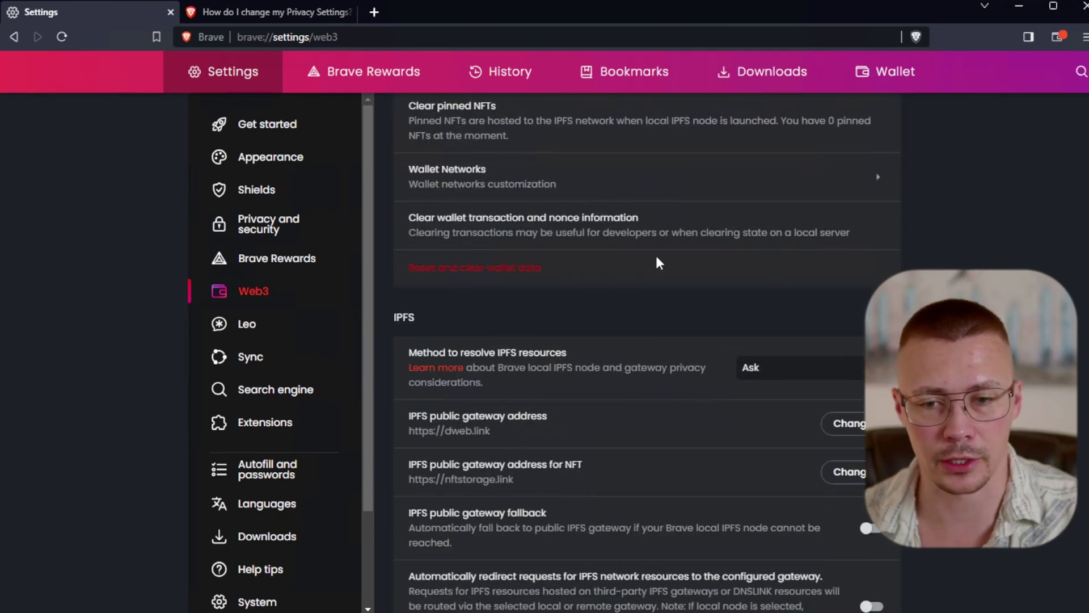
pyautogui.scroll(-4, 660, 263)
pyautogui.scroll(8, 652, 273)
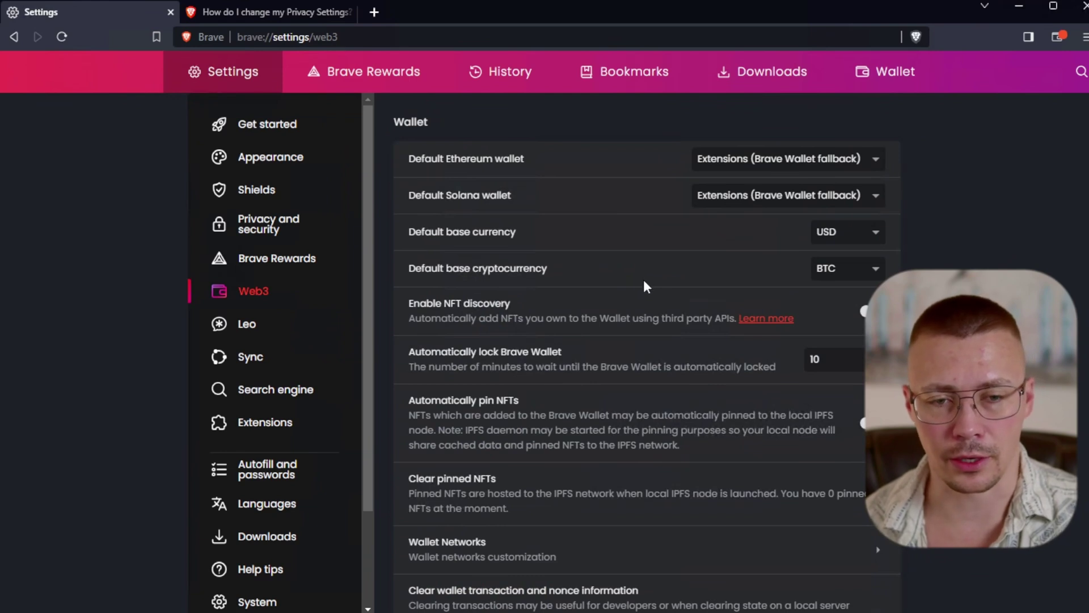
pyautogui.scroll(-5, 642, 277)
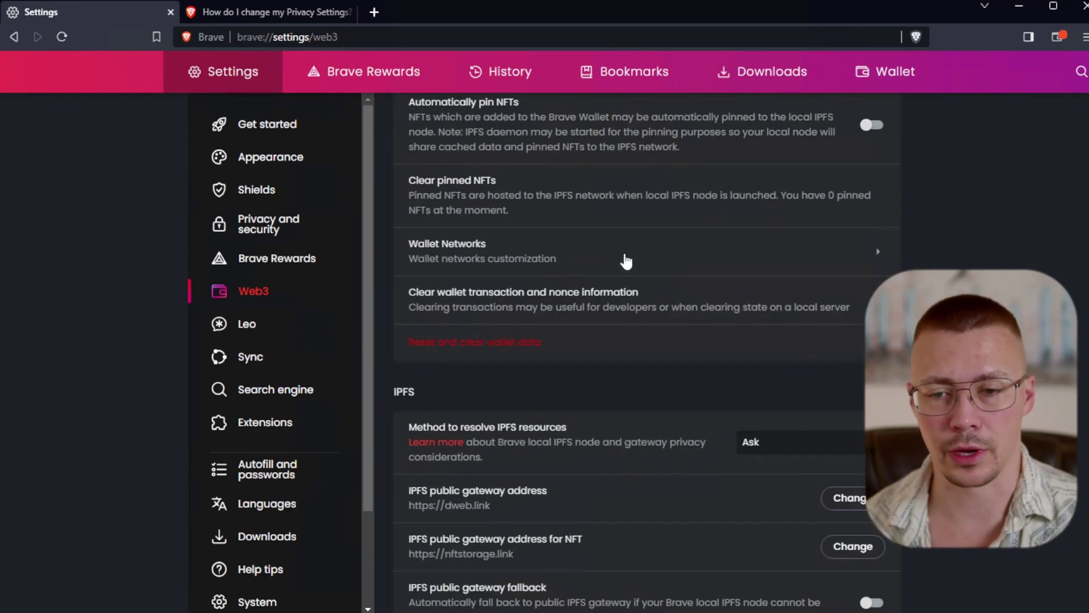
pyautogui.scroll(-2, 627, 261)
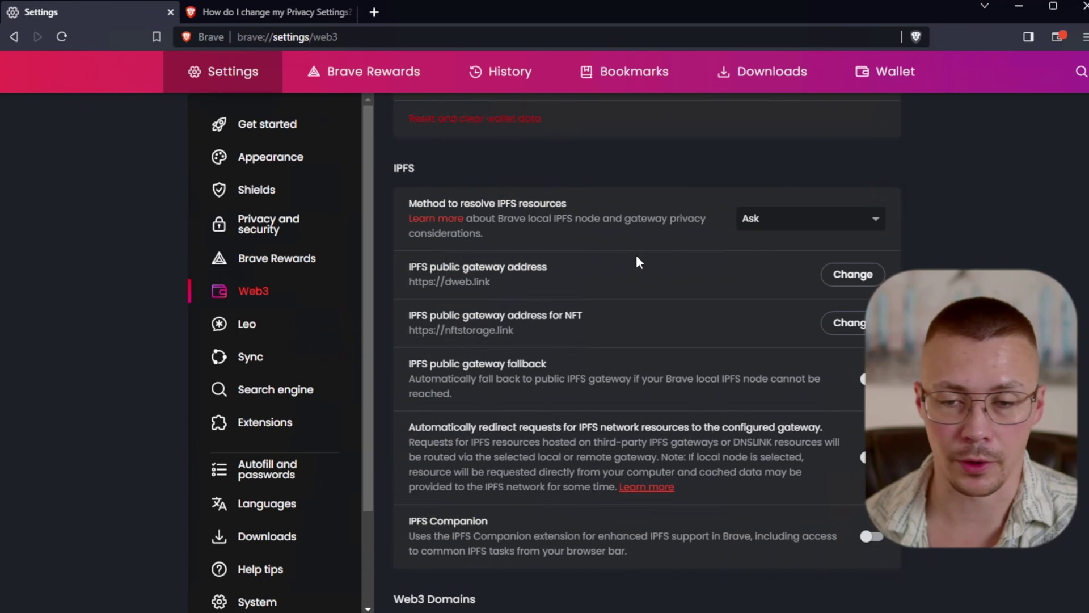
pyautogui.scroll(-2, 607, 190)
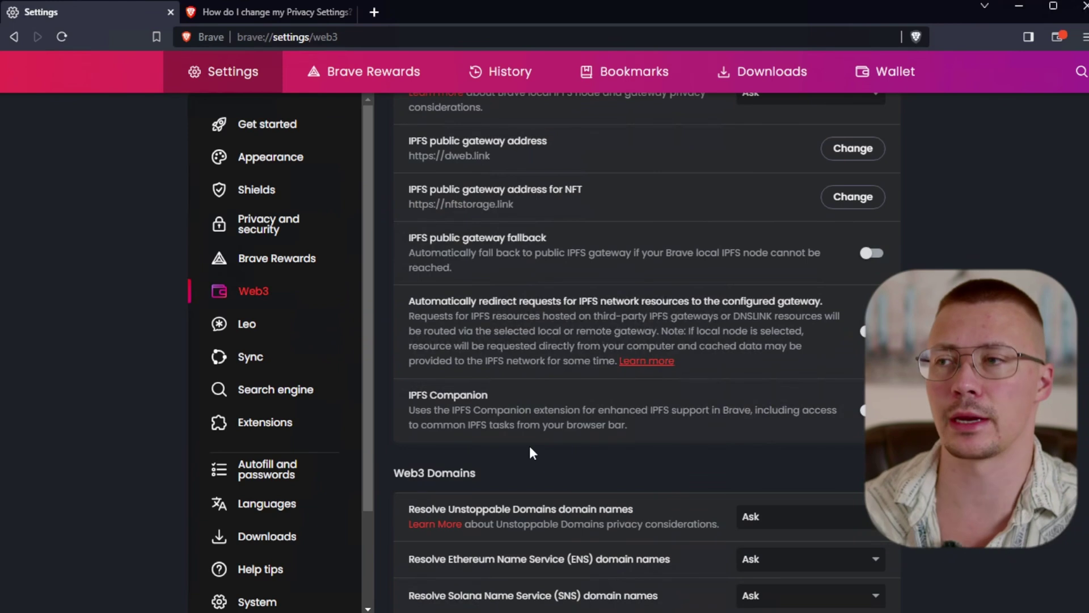
pyautogui.scroll(12, 527, 445)
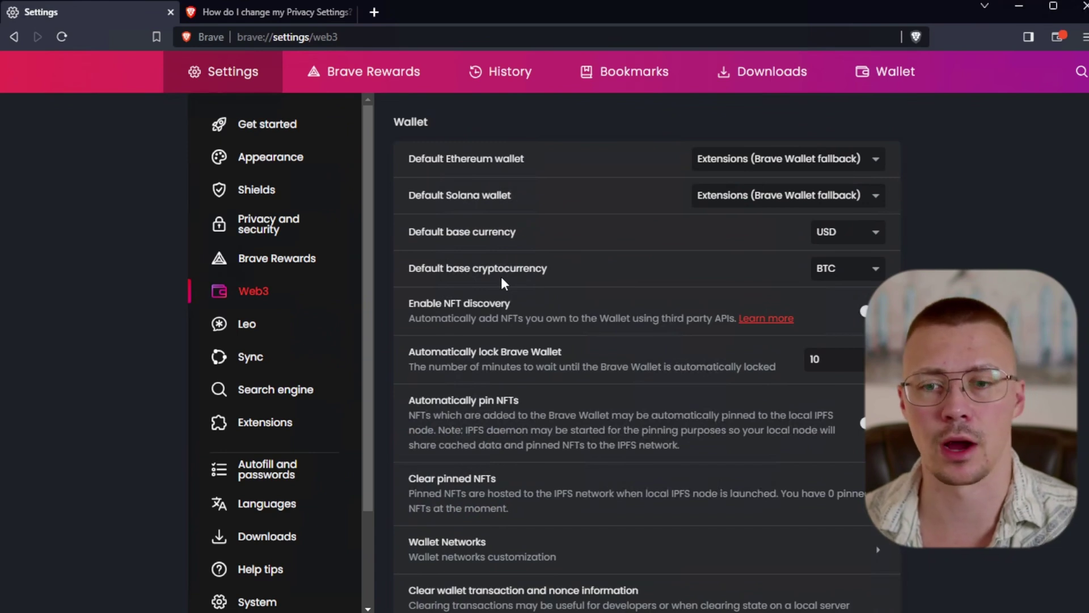
pyautogui.scroll(-10, 504, 282)
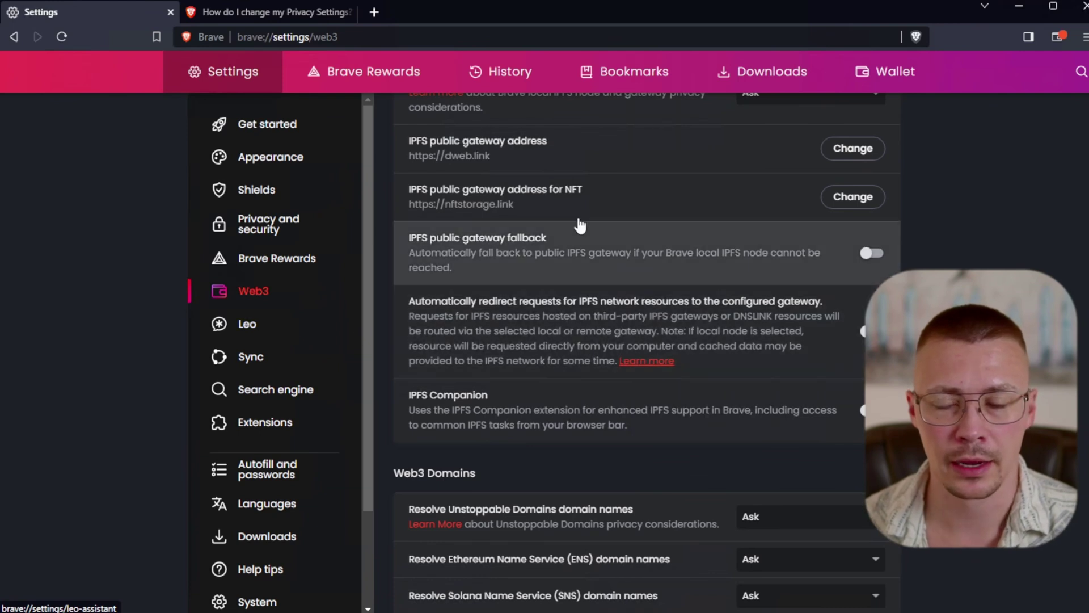
pyautogui.scroll(10, 576, 224)
pyautogui.scroll(-8, 595, 265)
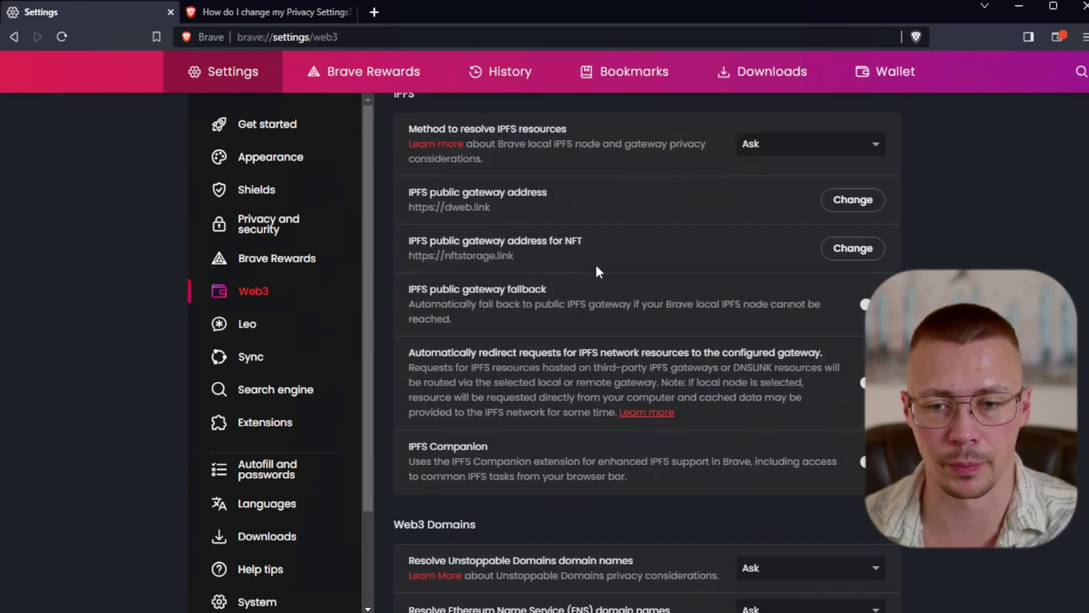
pyautogui.scroll(8, 517, 502)
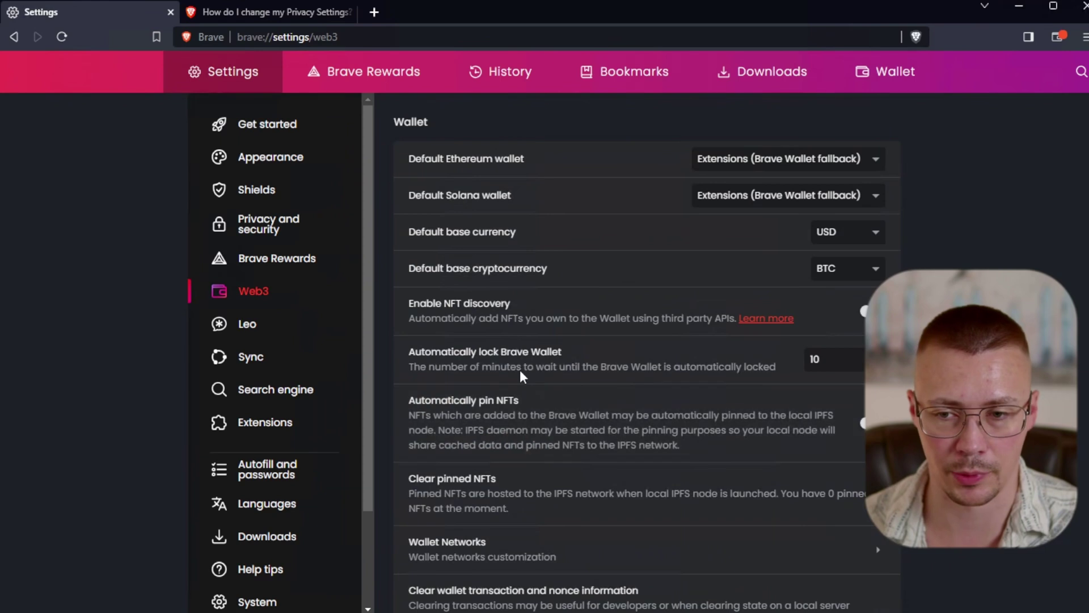
pyautogui.click(294, 327)
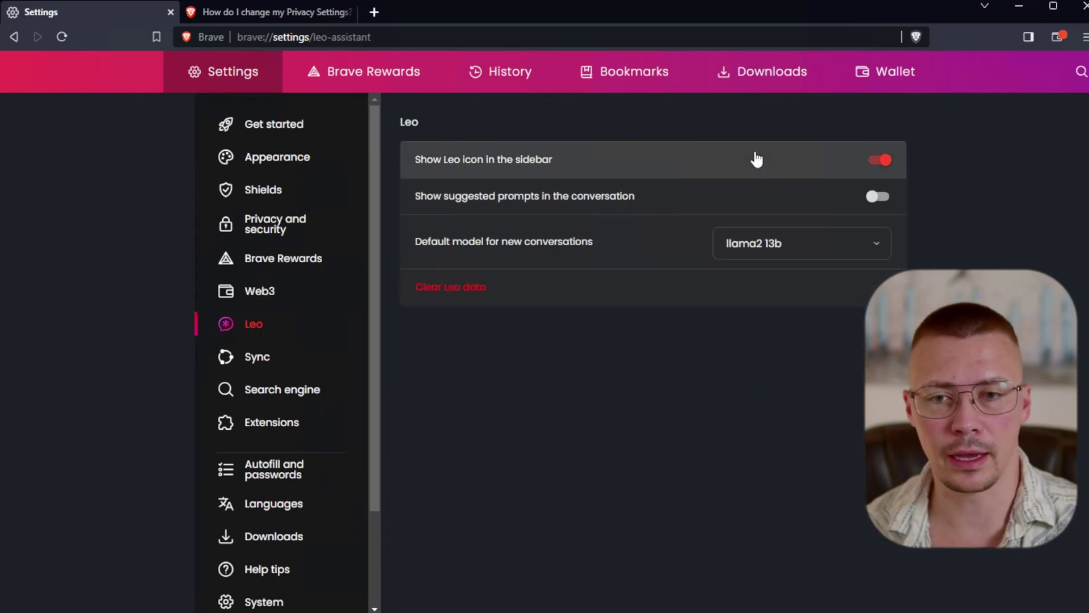
# - Hide the Leo sidebar icon and keep llama2 13b as the default model for new conversations
pyautogui.click(879, 164)
pyautogui.click(849, 246)
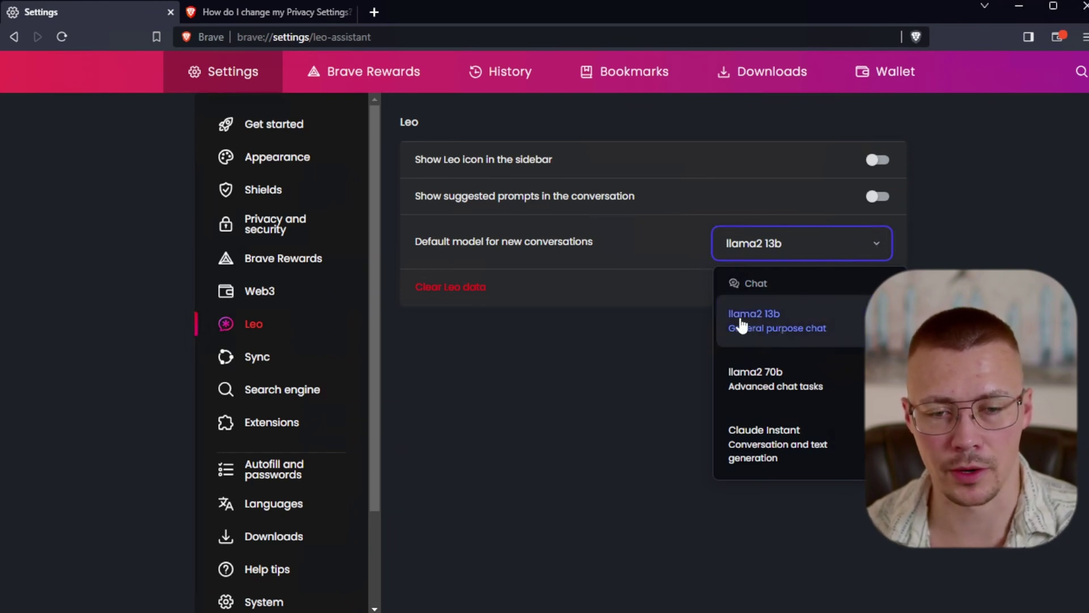
pyautogui.click(596, 342)
pyautogui.click(749, 256)
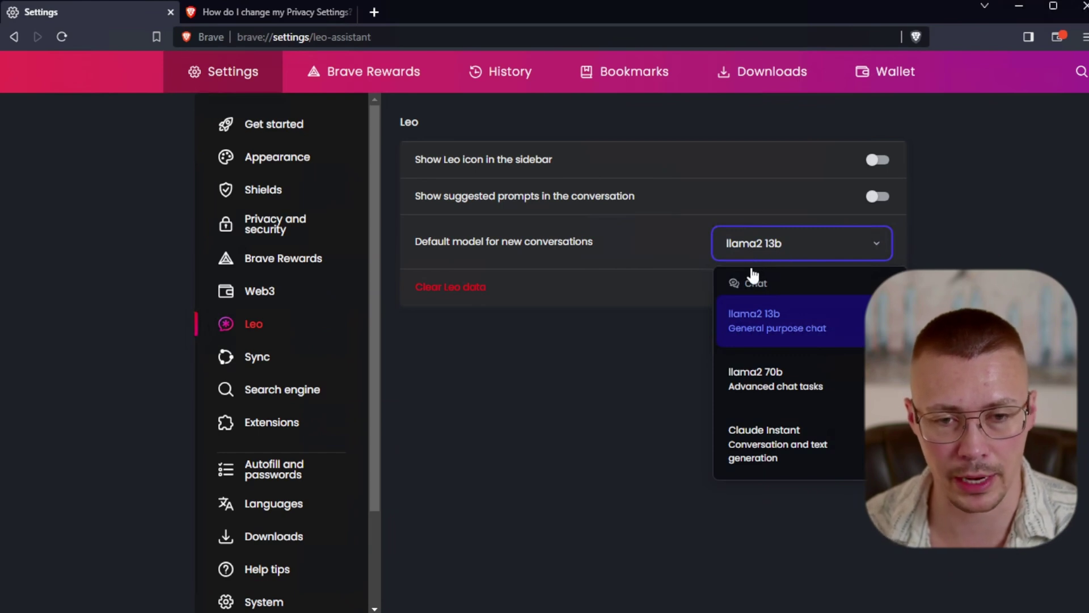
pyautogui.click(578, 406)
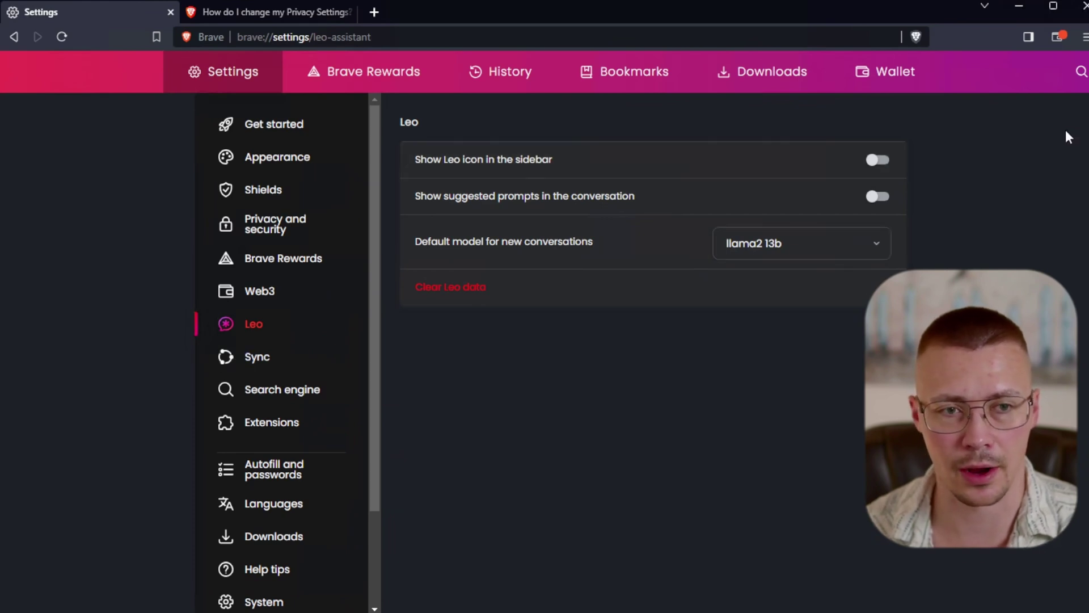
pyautogui.click(250, 360)
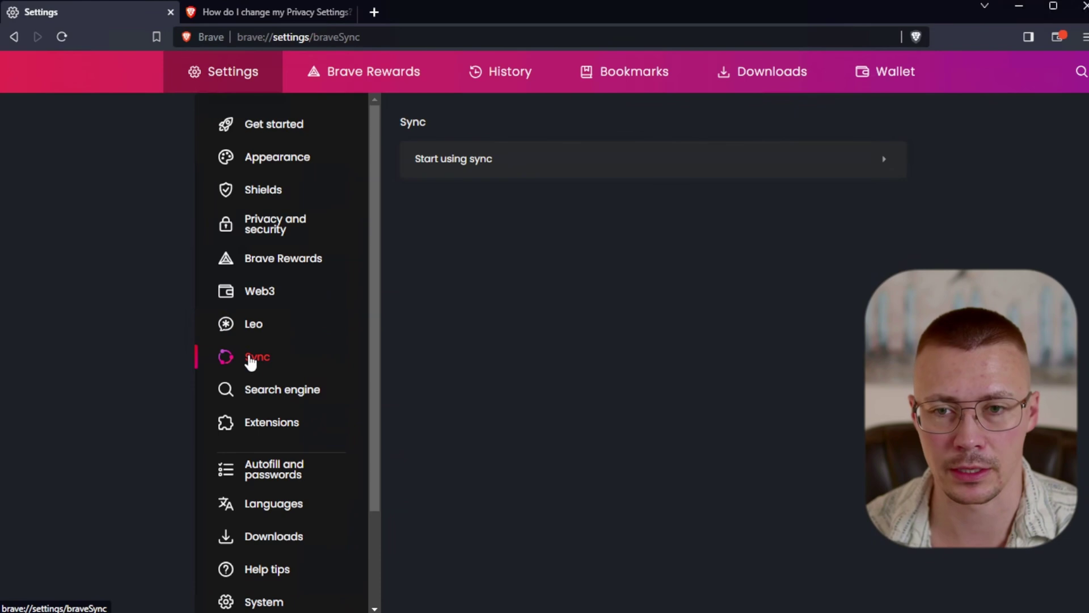
# - Keep Brave as the search engine for both normal and private windows
pyautogui.click(262, 392)
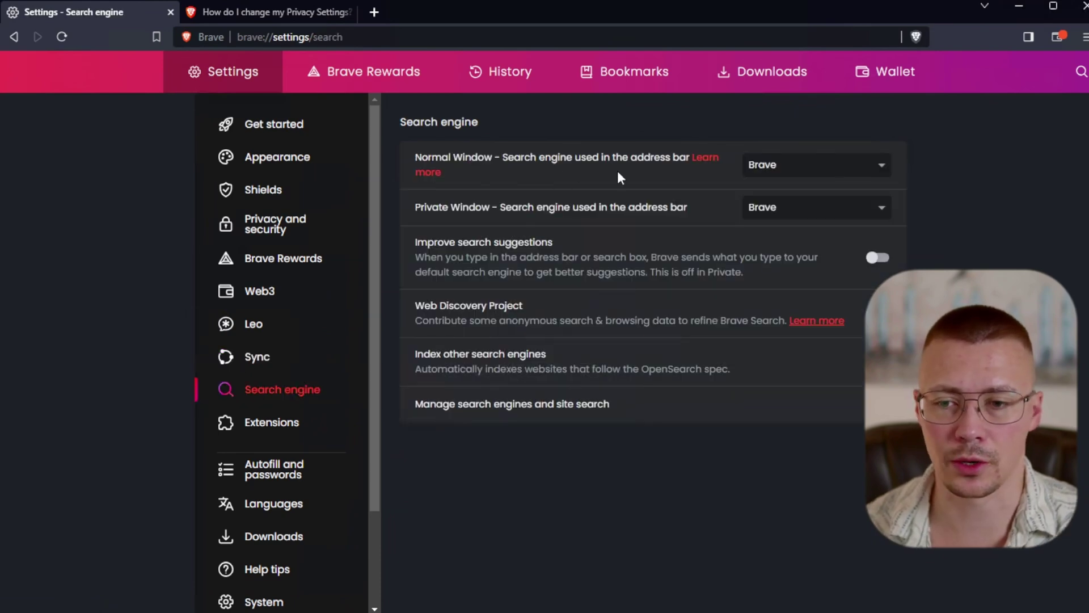
pyautogui.click(766, 165)
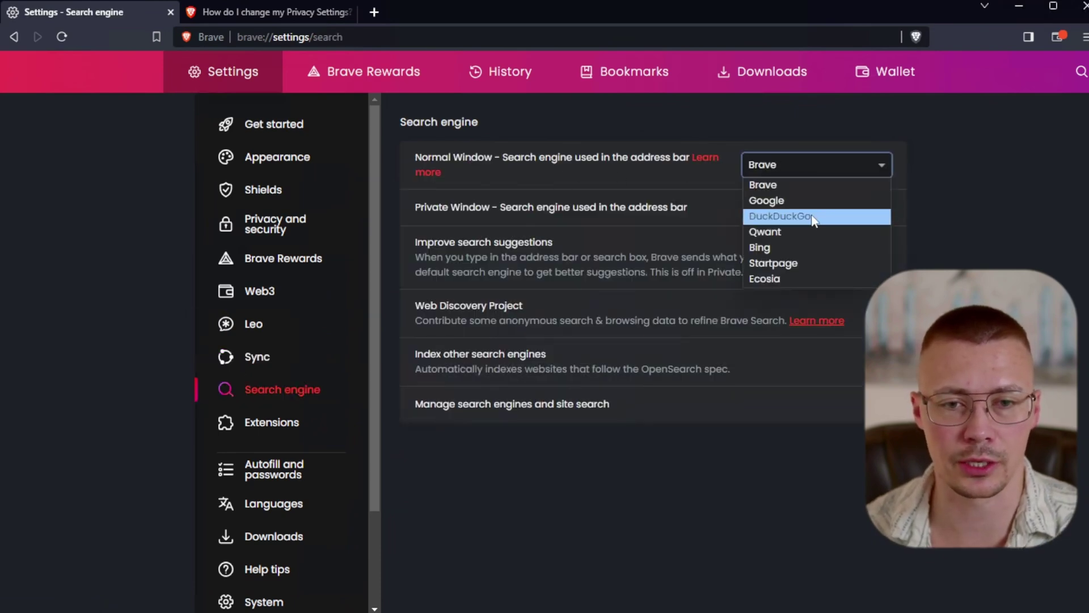
pyautogui.click(798, 165)
pyautogui.click(792, 211)
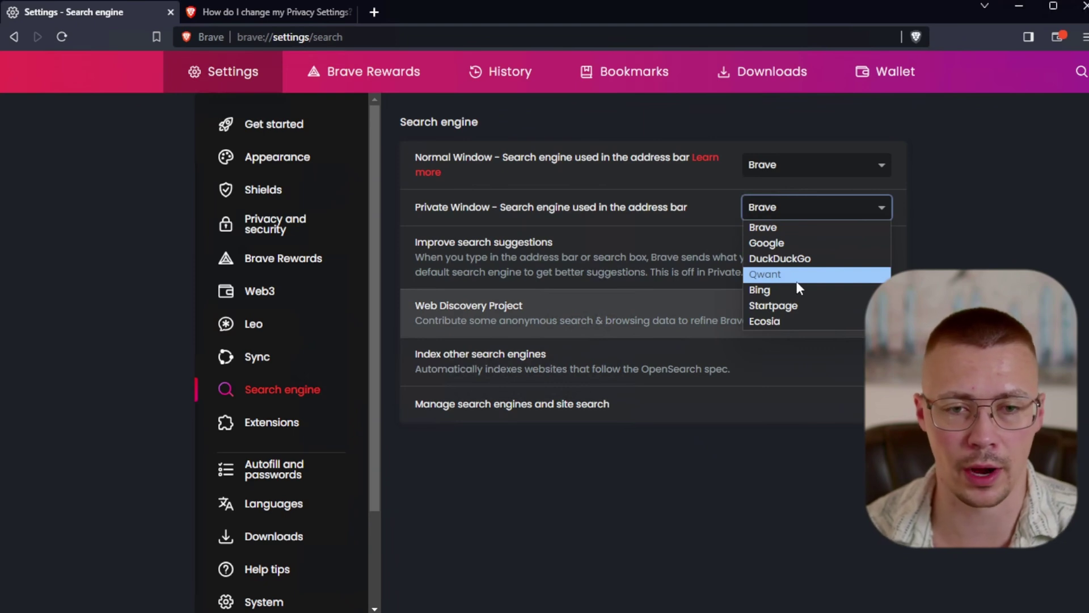
pyautogui.click(780, 226)
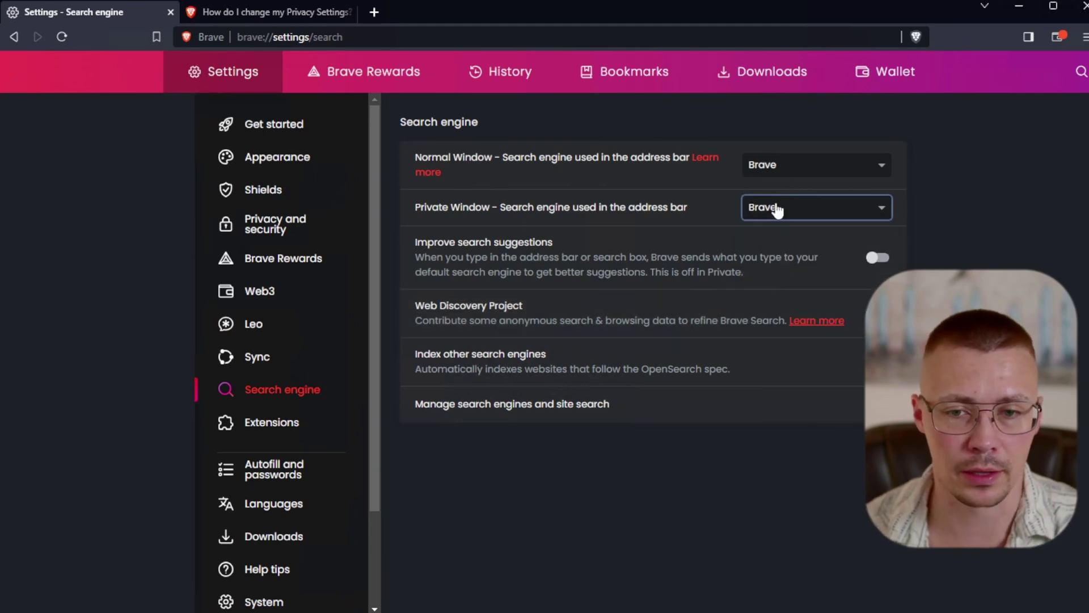
pyautogui.click(282, 423)
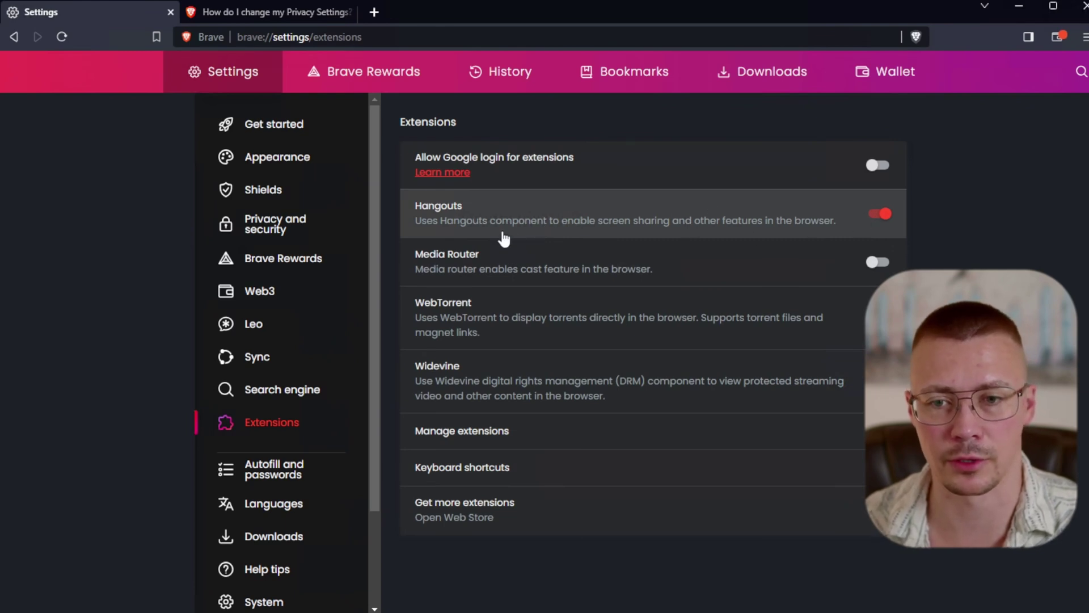
# - Switch off the Hangouts extension component and toggle the WebTorrent component
pyautogui.click(695, 231)
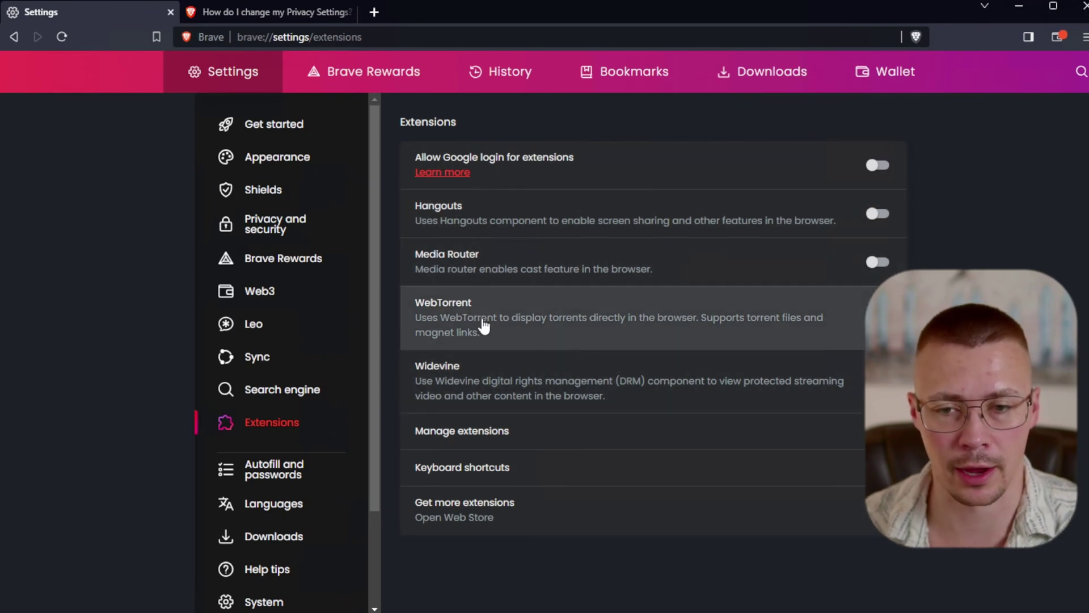
pyautogui.click(776, 306)
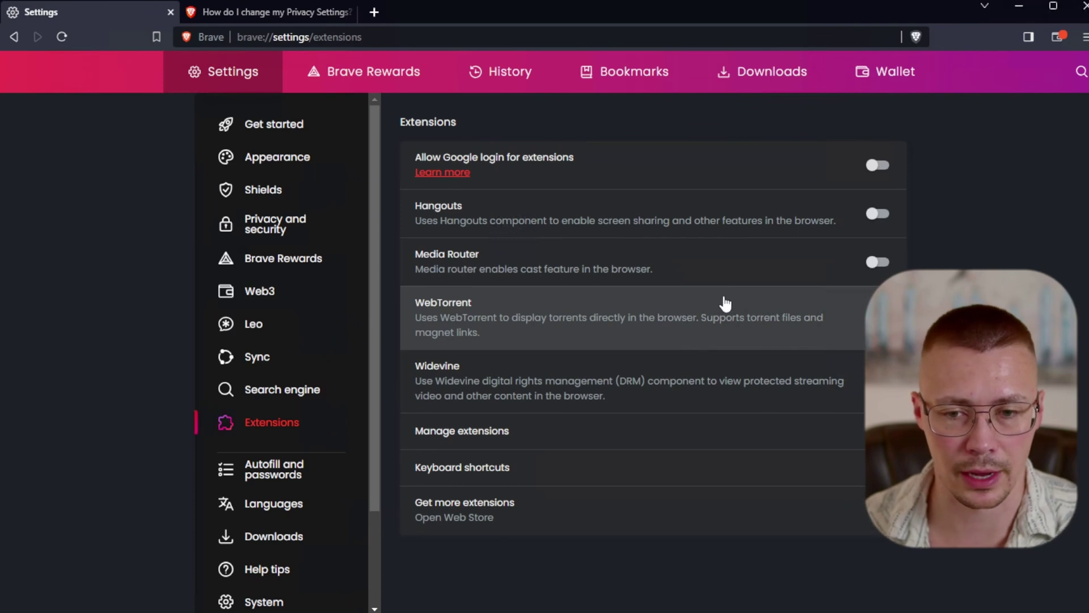
pyautogui.scroll(-2, 306, 380)
# - Turn off autofill in private windows, payment method saving and checks, and address saving
pyautogui.click(274, 350)
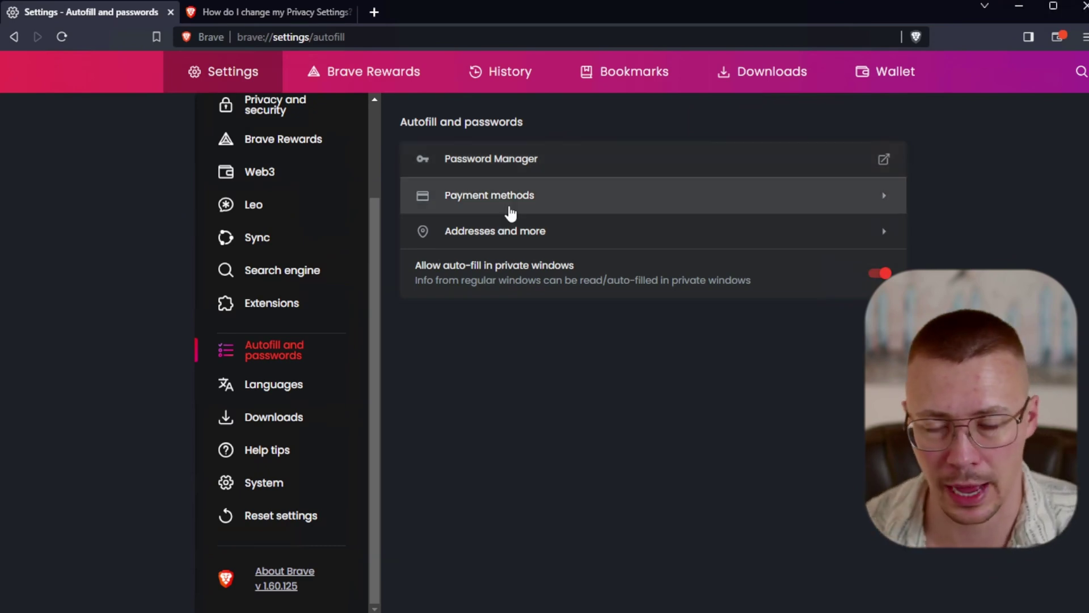
pyautogui.click(524, 285)
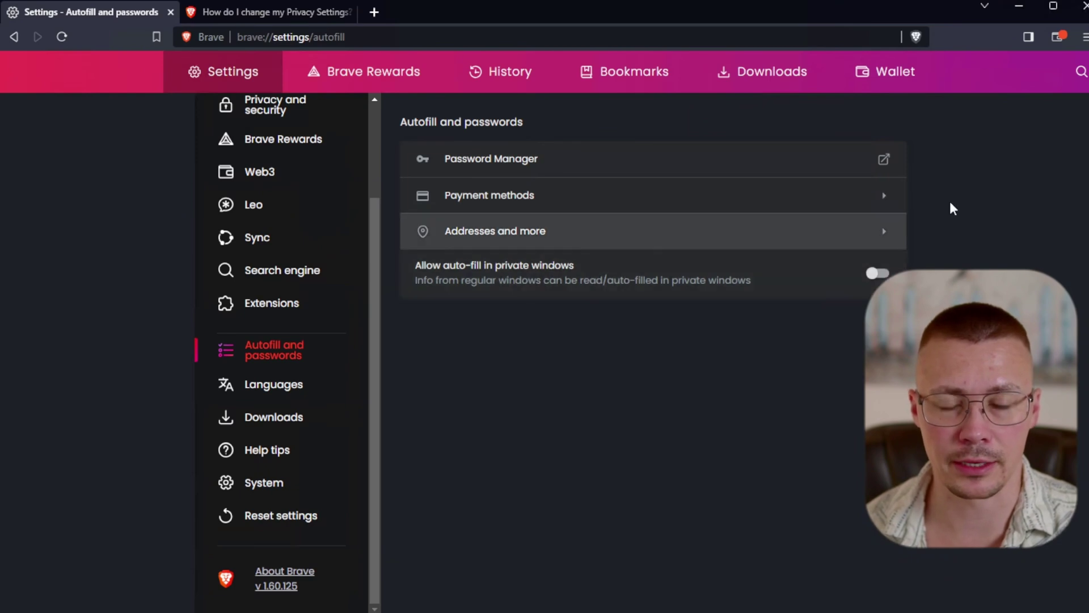
pyautogui.click(501, 196)
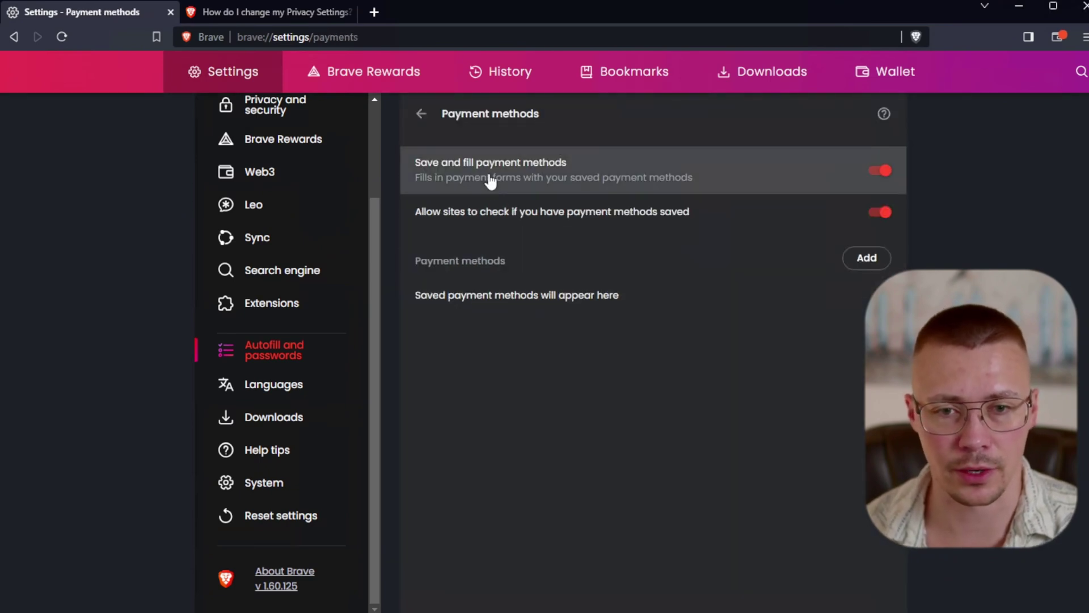
pyautogui.click(489, 178)
pyautogui.click(494, 221)
pyautogui.click(420, 115)
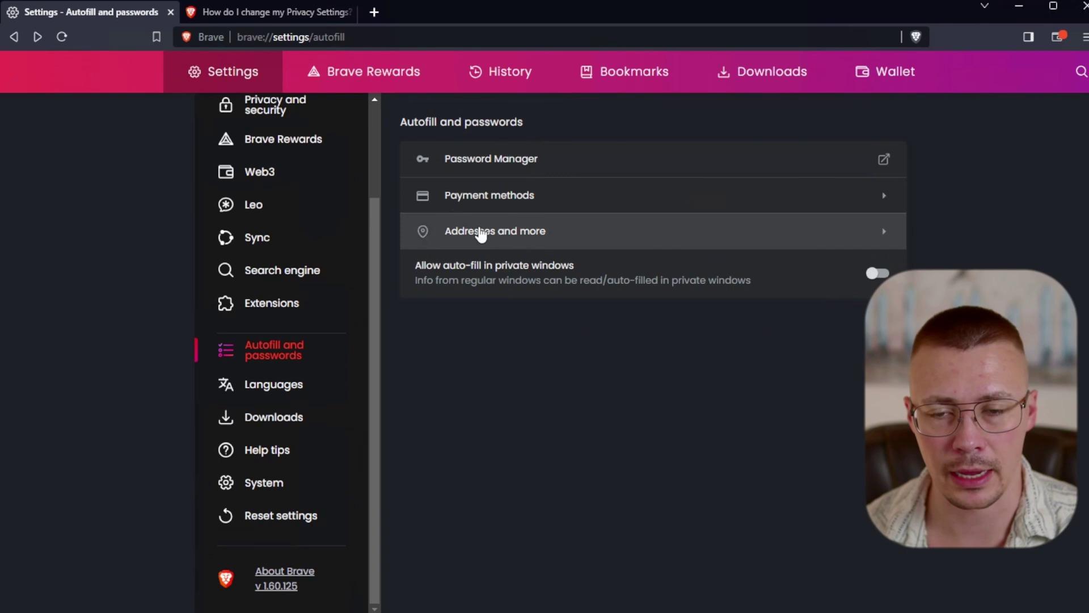
pyautogui.click(478, 232)
pyautogui.click(470, 170)
pyautogui.click(420, 114)
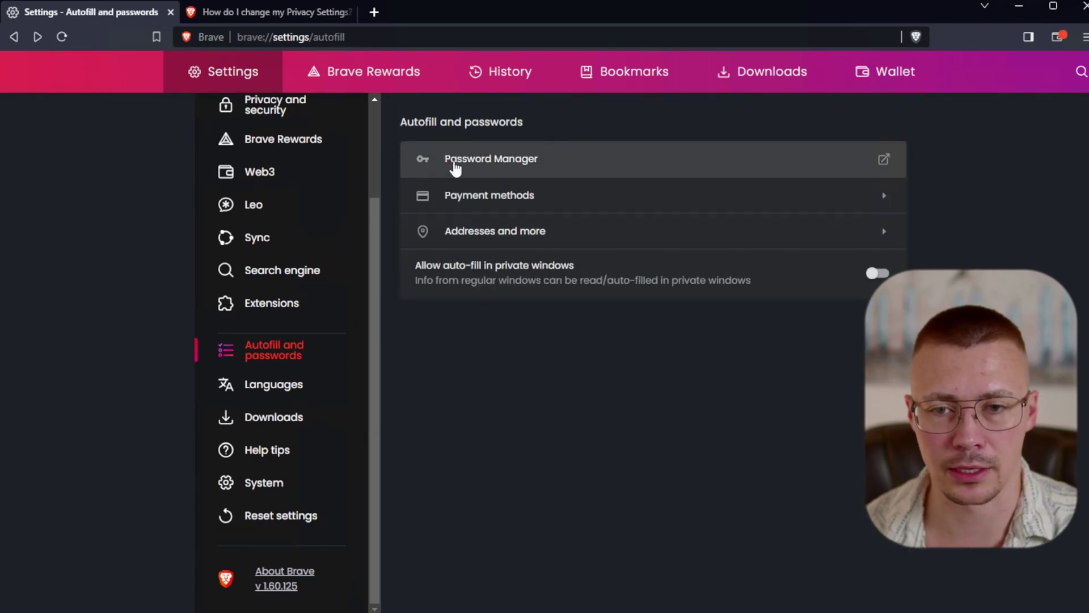
# - Stop Password Manager offering to save passwords and auto signing in, then close the privacy help article tab
pyautogui.click(454, 165)
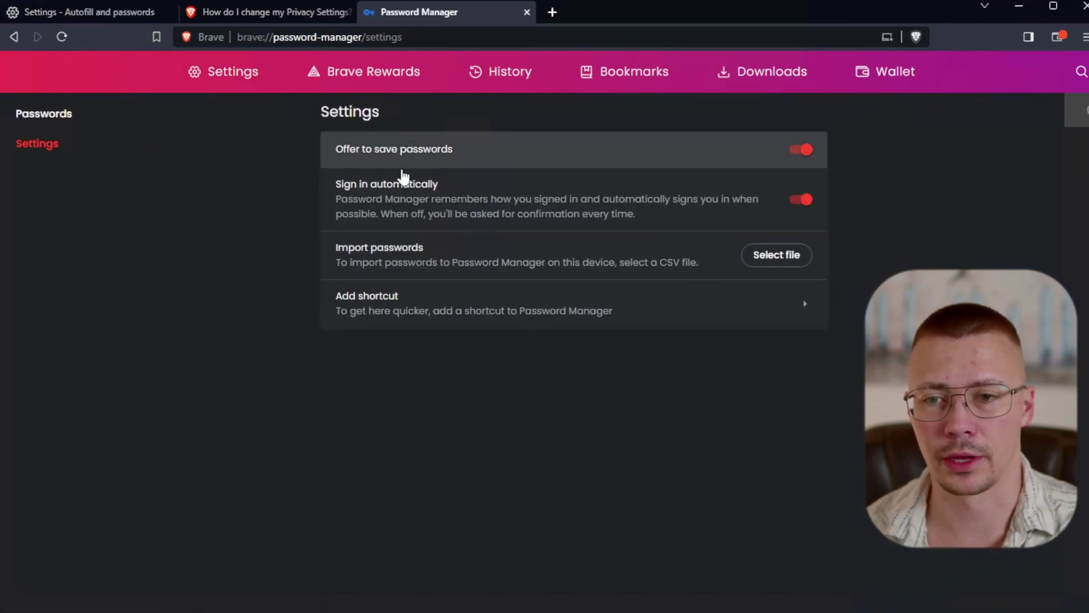
pyautogui.click(497, 160)
pyautogui.click(497, 203)
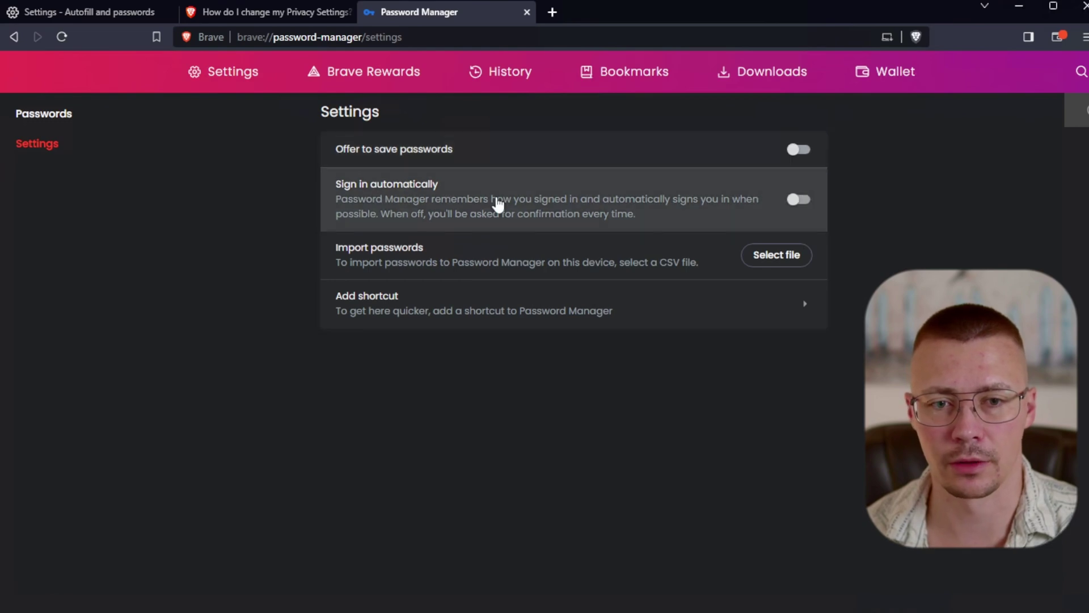
pyautogui.click(208, 71)
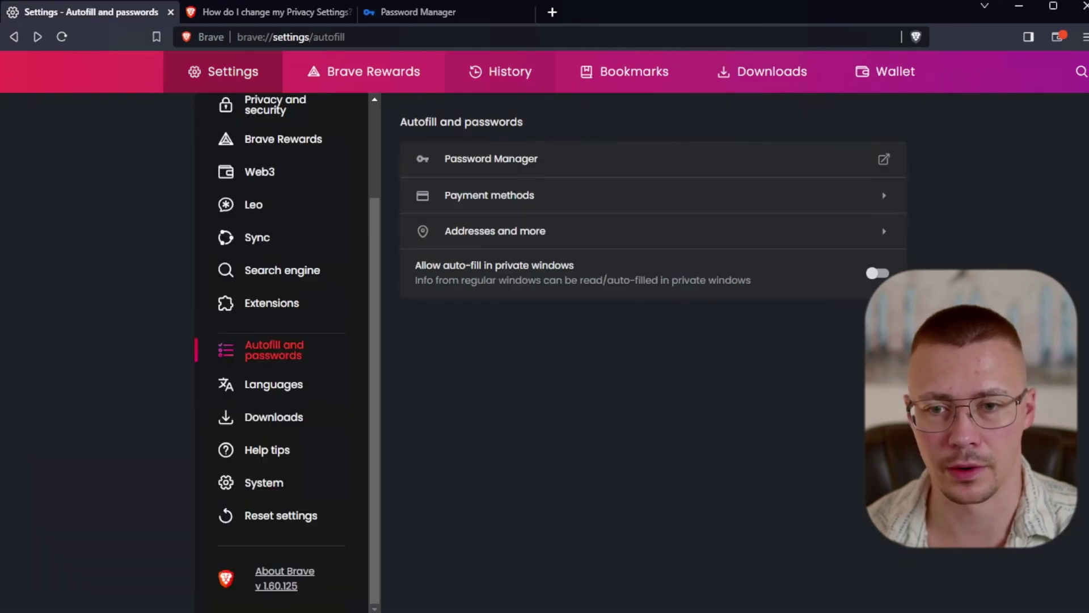
pyautogui.click(348, 12)
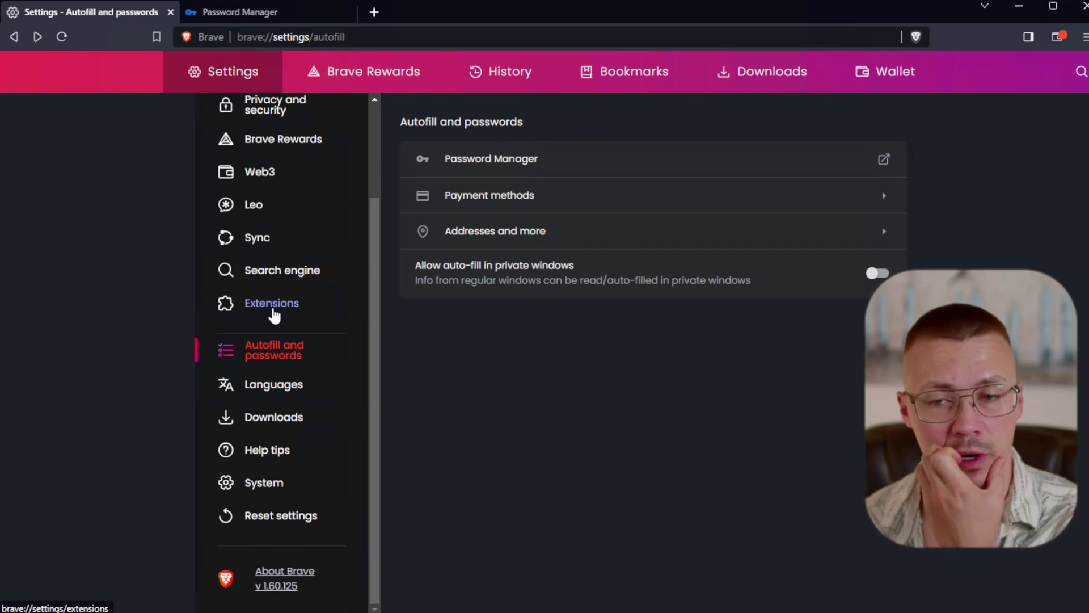
# - Look over the Languages spell check and Brave Translate options, then the Downloads and System pages
pyautogui.click(296, 386)
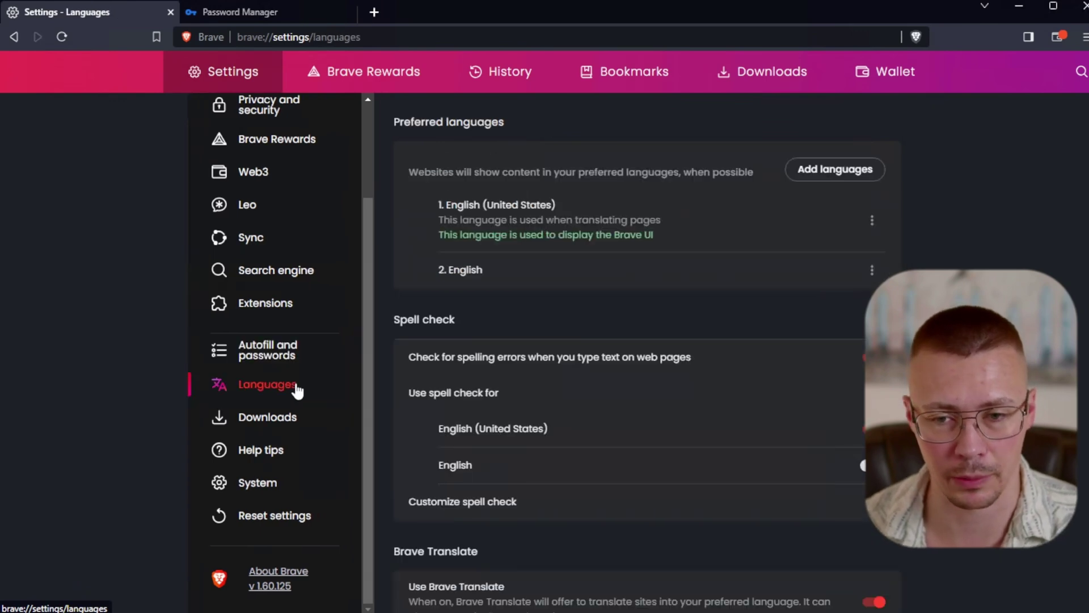
pyautogui.scroll(-1, 504, 369)
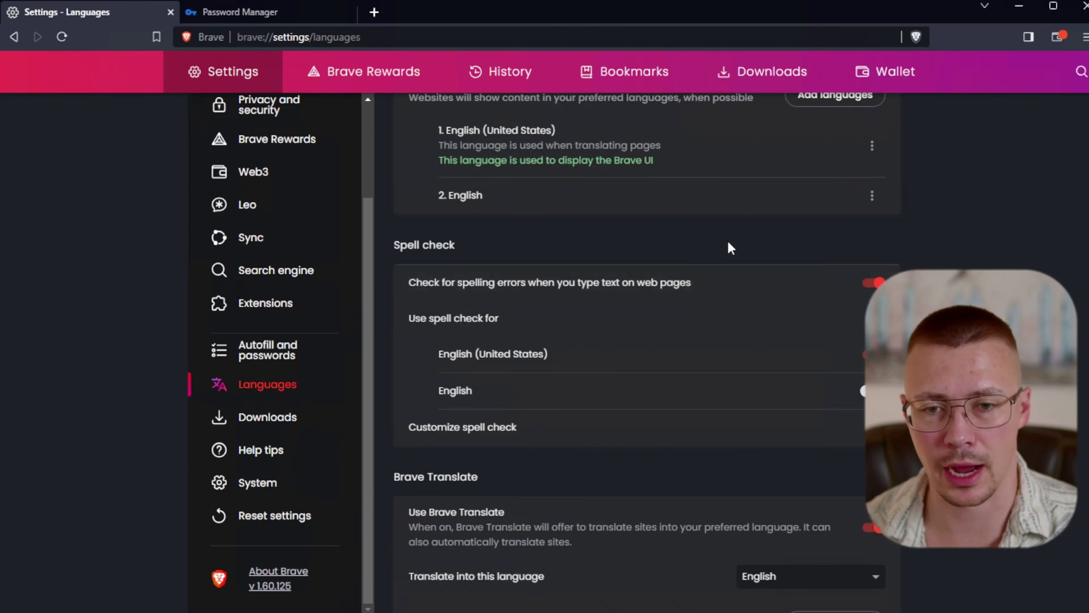
pyautogui.scroll(-2, 860, 279)
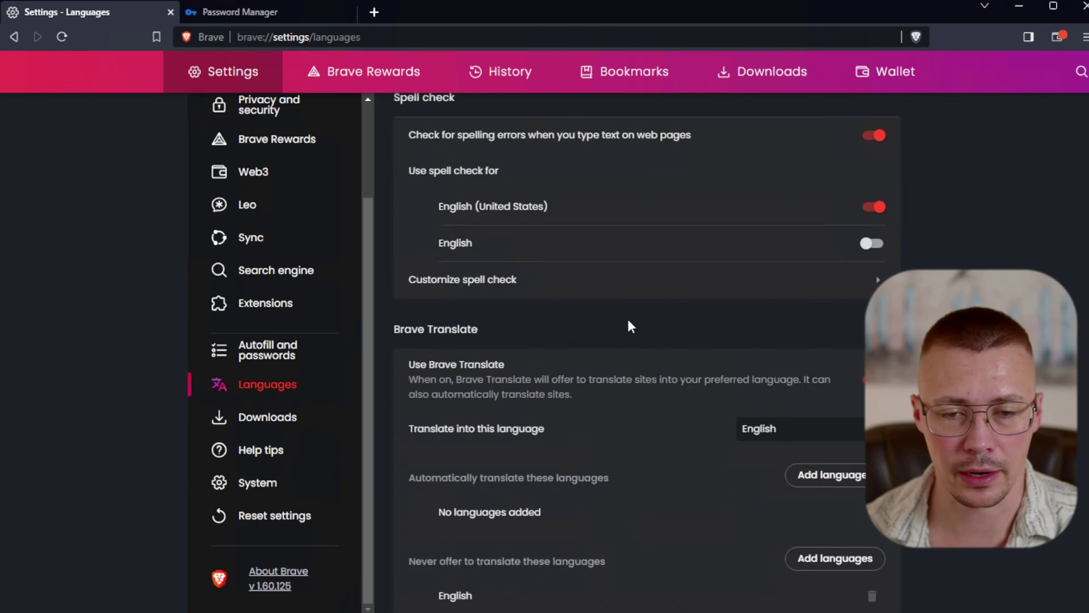
pyautogui.click(262, 426)
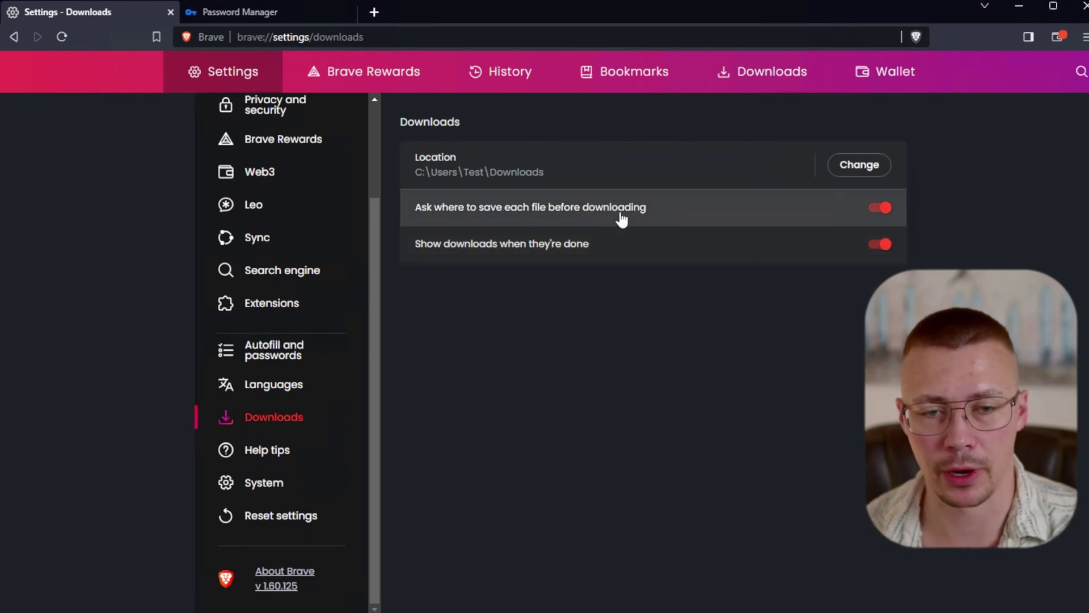
pyautogui.click(249, 477)
# - Scroll through the System settings to check background apps and hardware acceleration
pyautogui.scroll(-1, 523, 347)
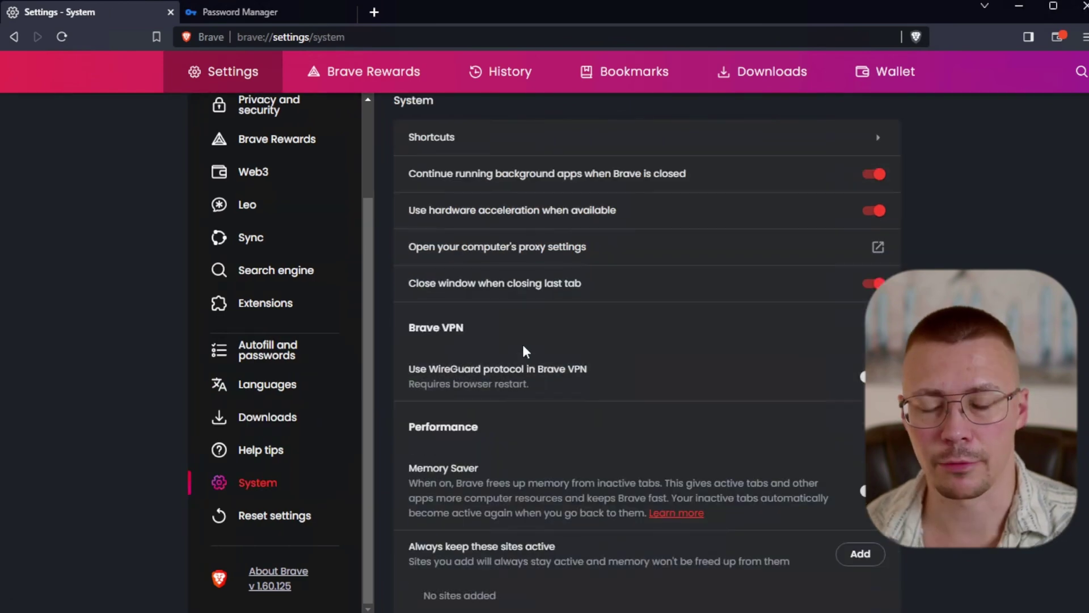